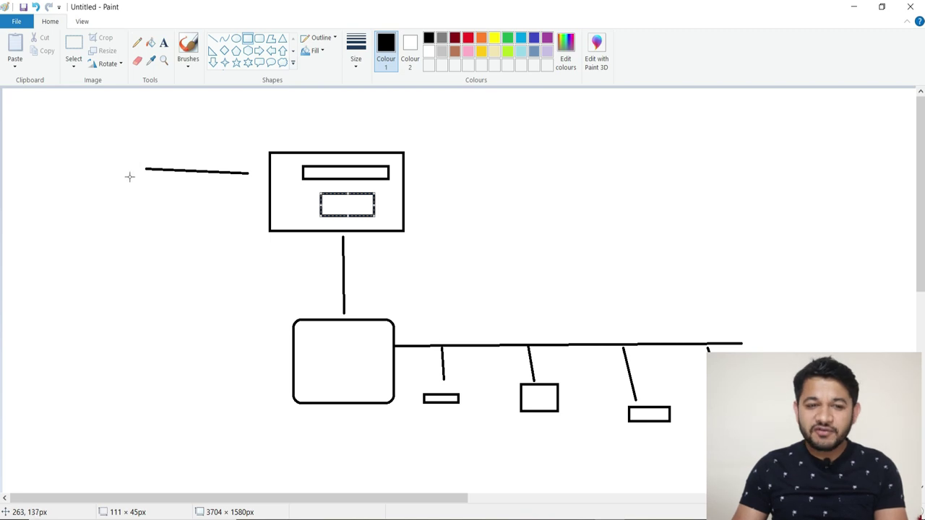
- Draw a 233 × 66 px rectangle below the short line beside the upper box, and undo it
drag(146, 220, 258, 186)
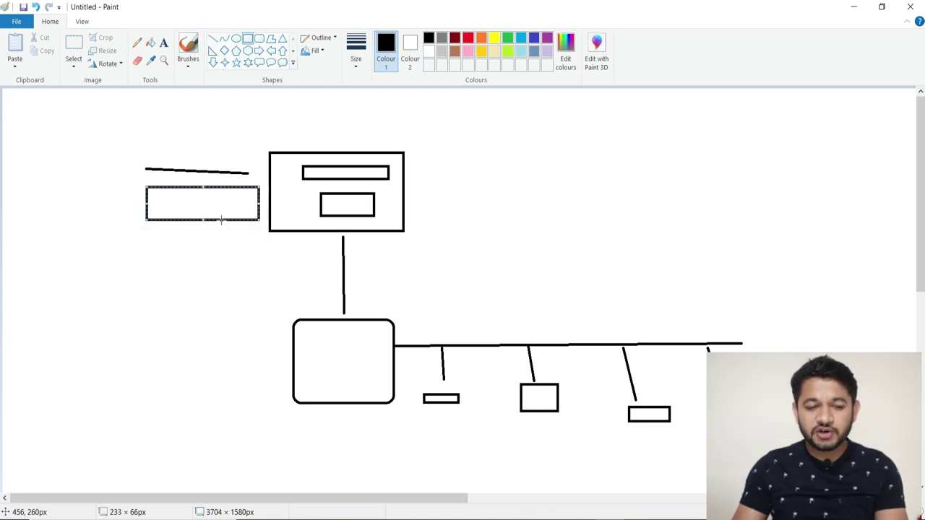
key(ctrl+z)
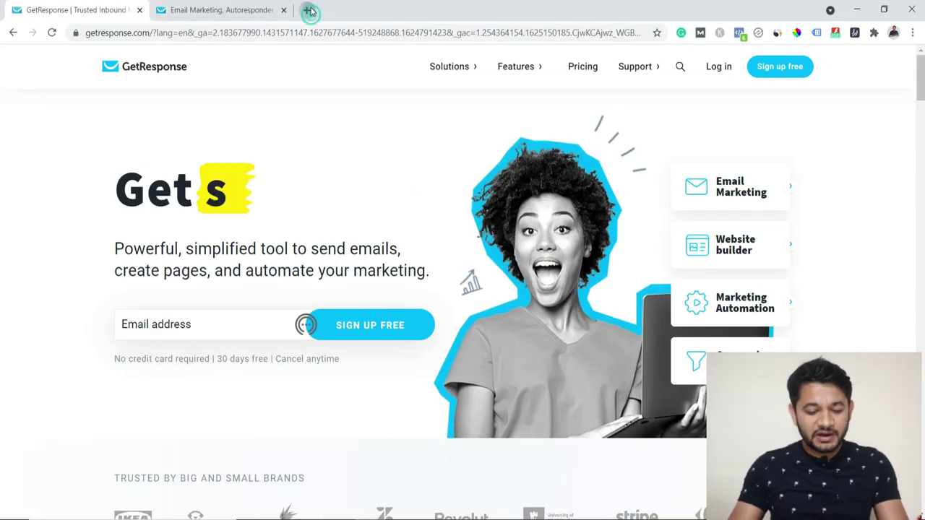
- Switch to the browser and open bloggingos.com in a new tab
click(305, 10)
text(bl)
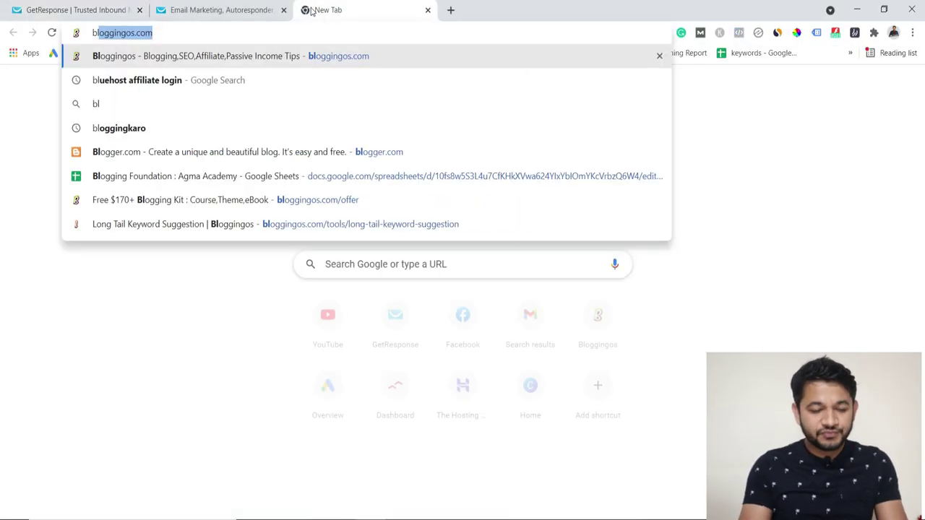
key(Return)
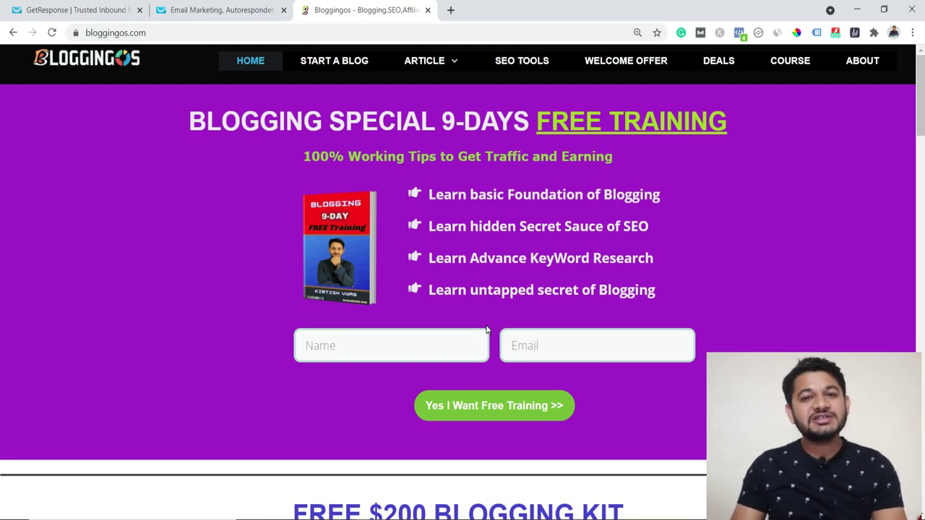
- Return to the GetResponse site and review the Basic, Plus, Professional and Max plans on its pricing page
click(32, 9)
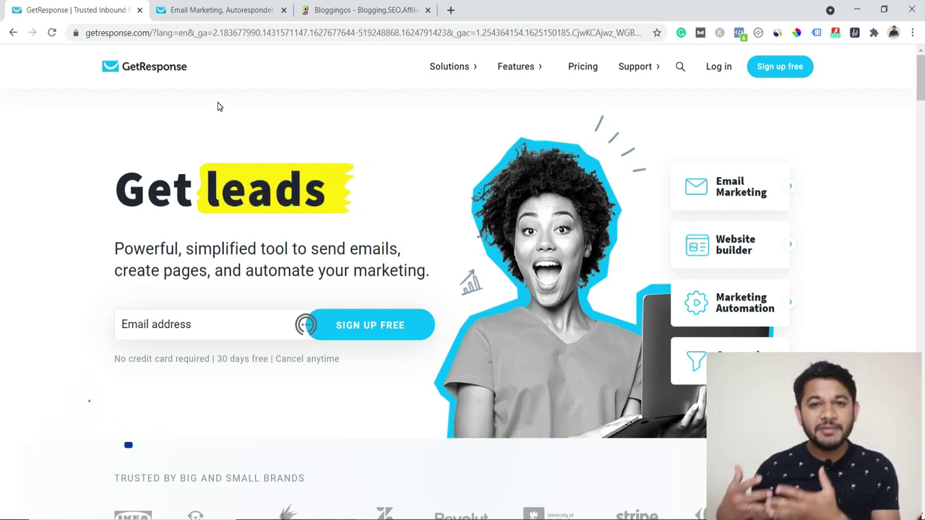
click(217, 10)
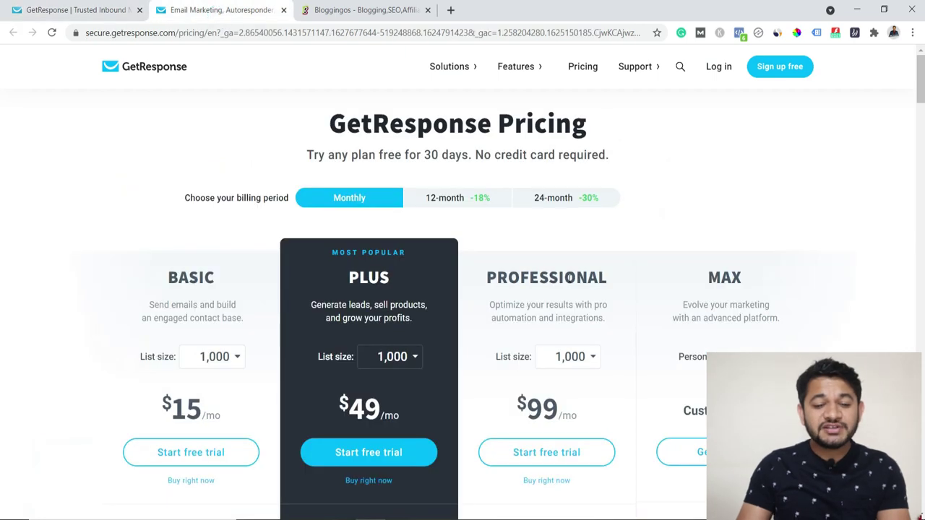
double_click(216, 280)
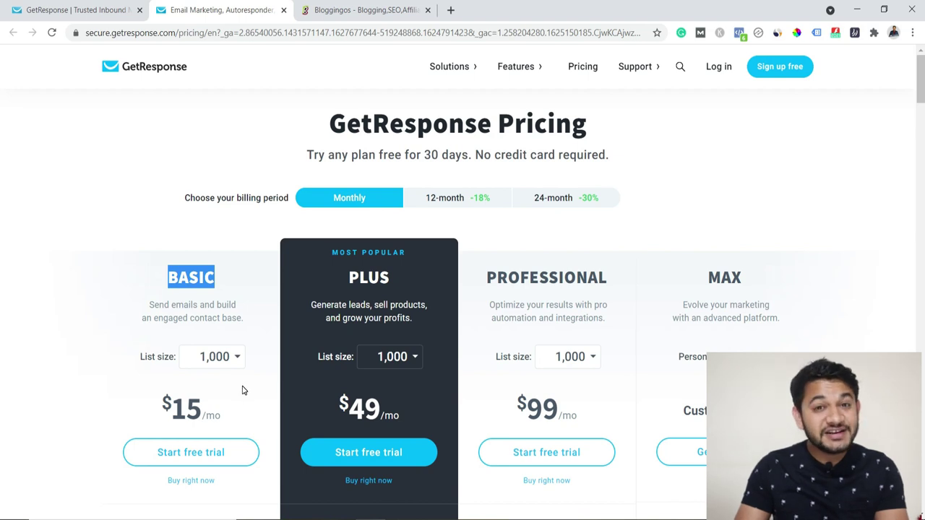
scroll(243, 390, down, 2)
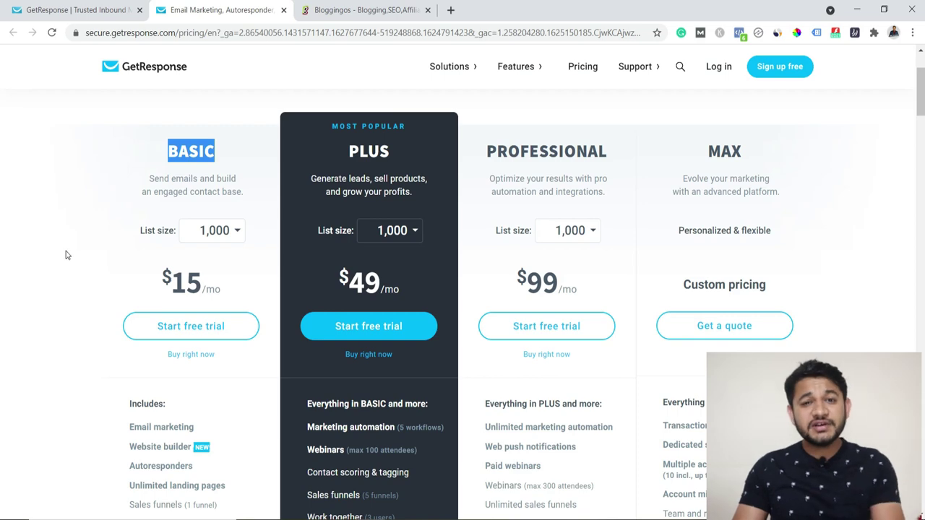
- Log in to GetResponse from its home page and review the newsletter and new contacts widgets on the dashboard
click(65, 10)
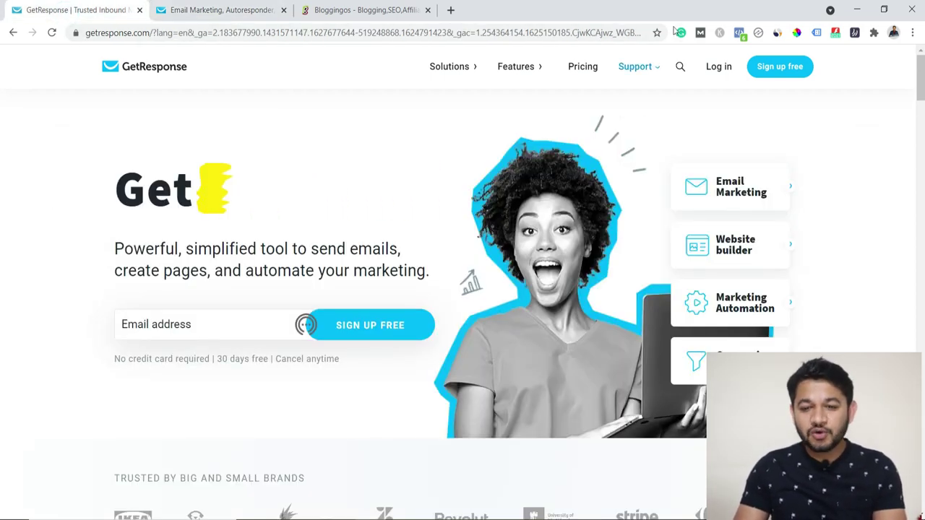
click(712, 76)
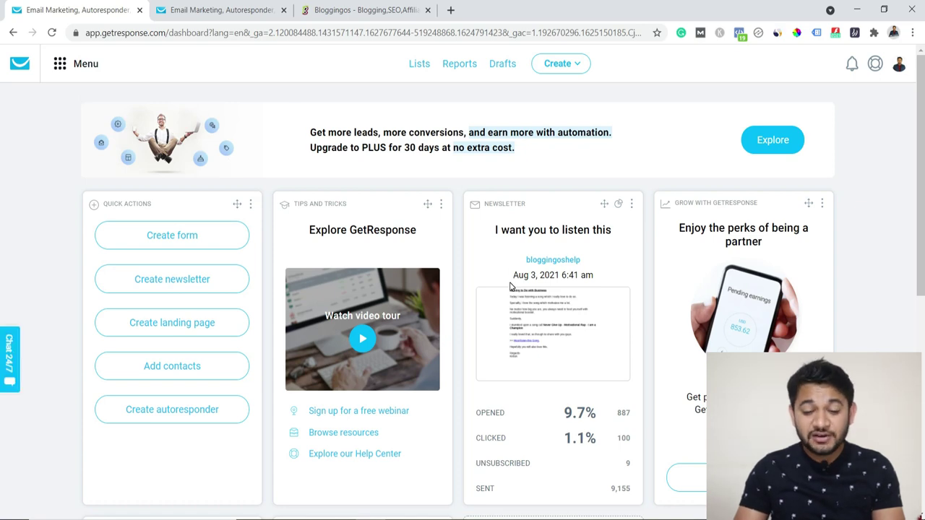
scroll(510, 287, down, 6)
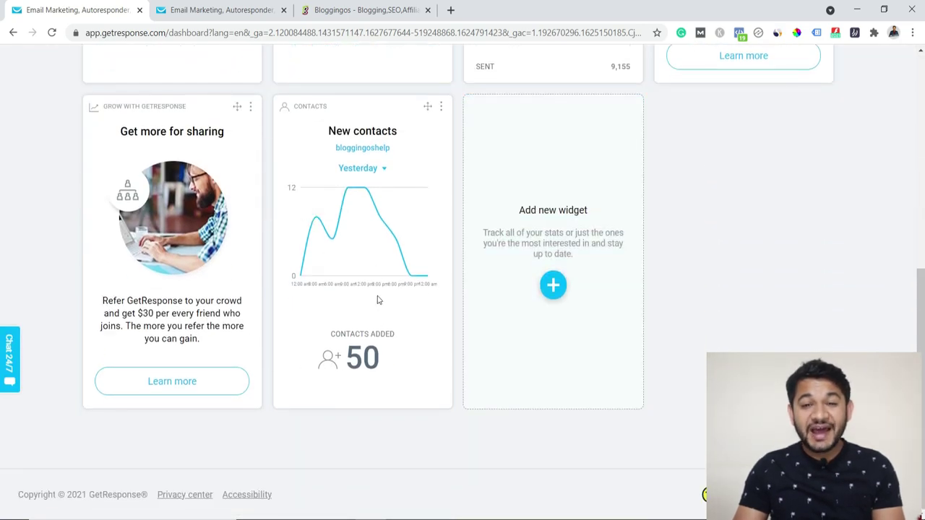
scroll(377, 300, up, 1)
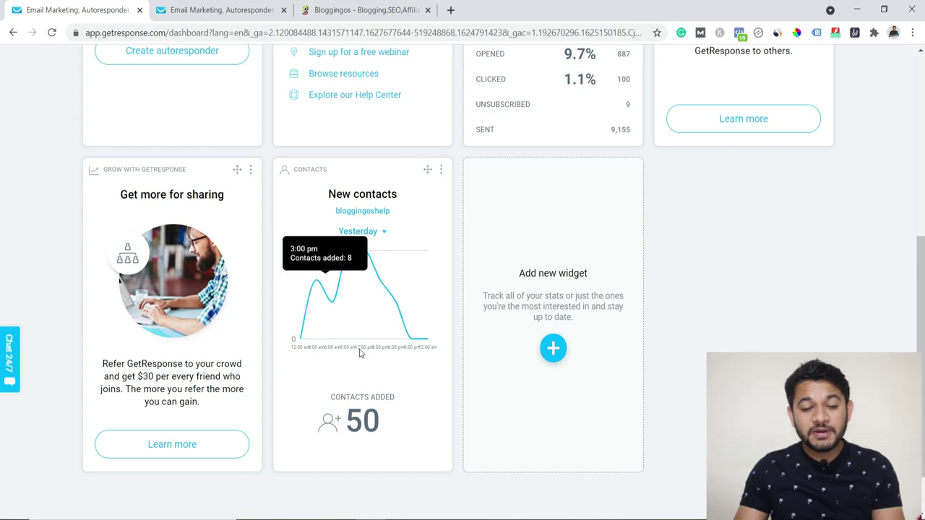
scroll(361, 324, up, 1)
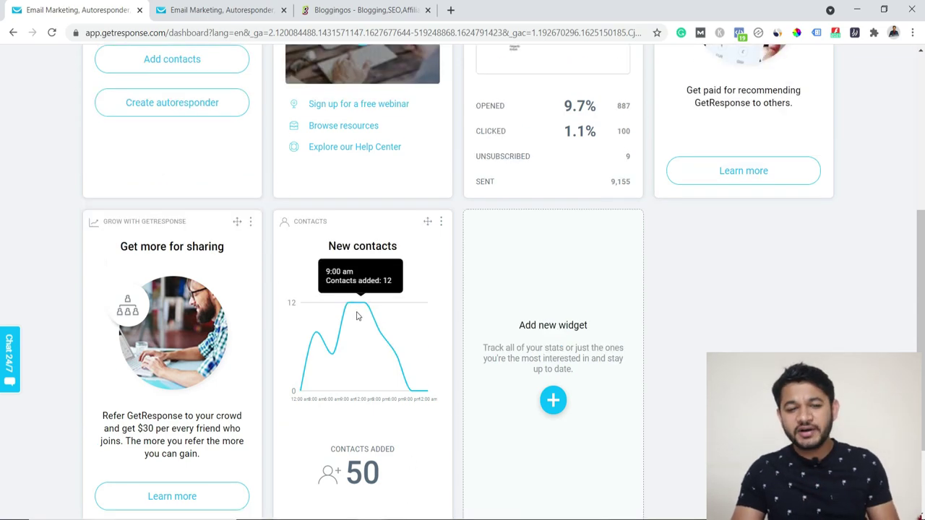
scroll(356, 316, up, 5)
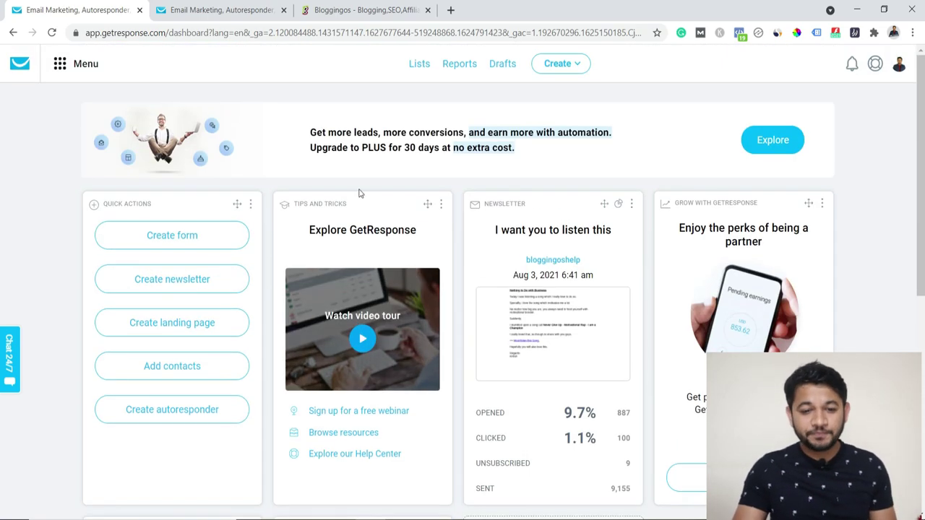
- Open the contact lists overview and look through the existing lists
click(417, 65)
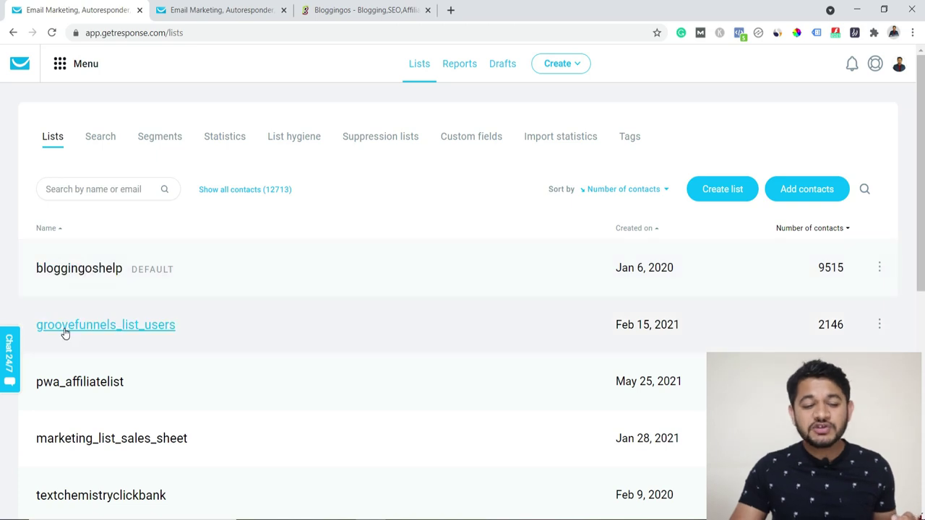
scroll(65, 406, down, 4)
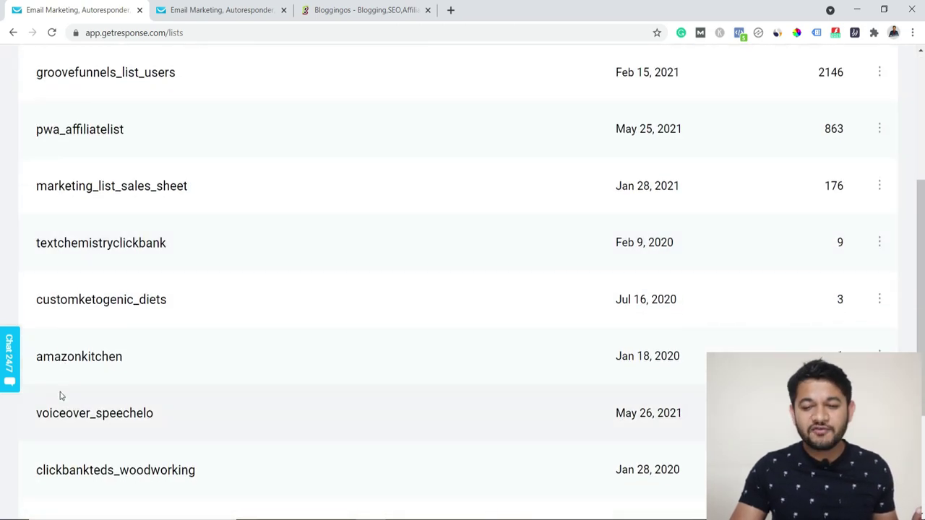
scroll(63, 398, up, 4)
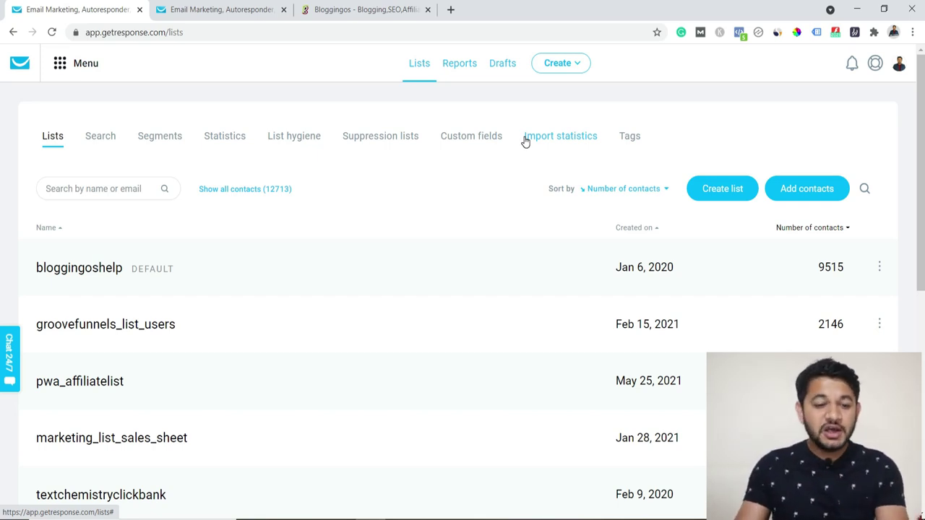
- Look over the available GetResponse tools and open the Autoresponders management page
click(61, 66)
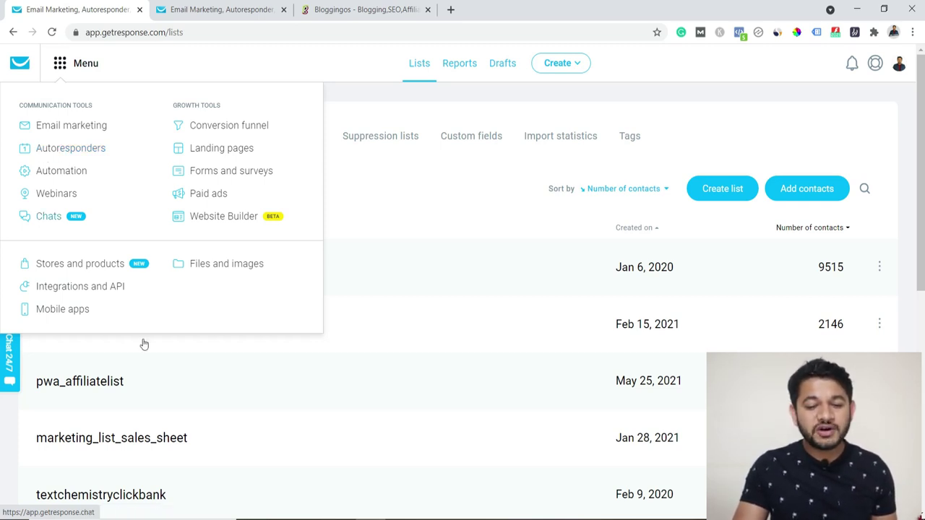
scroll(127, 477, down, 3)
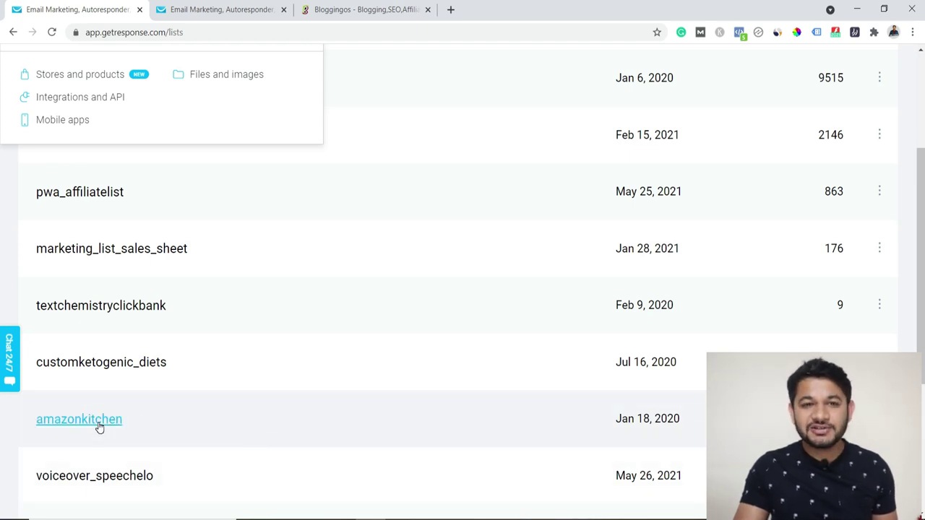
scroll(97, 426, up, 2)
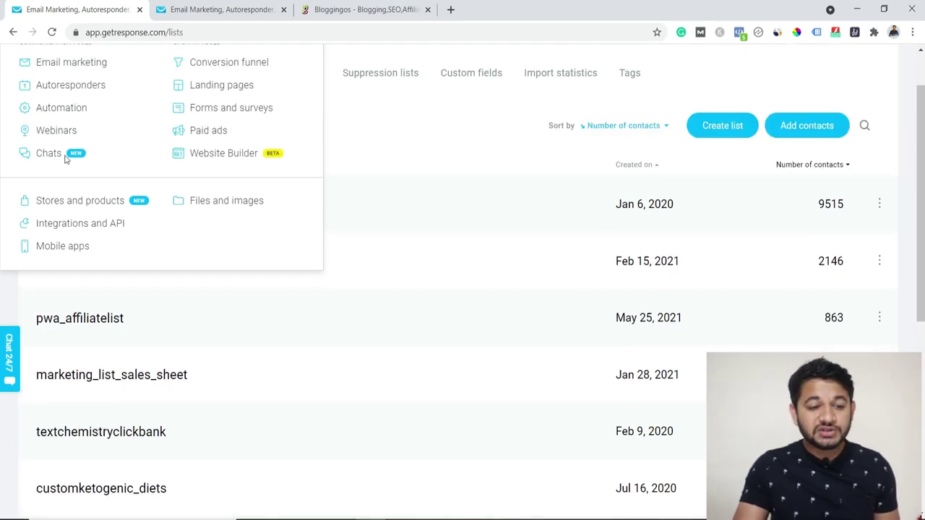
click(57, 86)
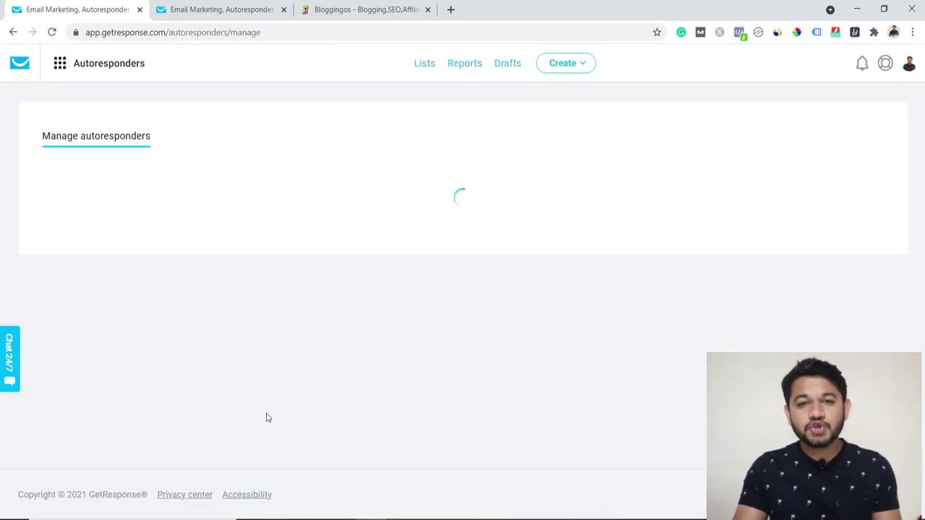
- Review the existing autoresponders of the bloggingoshelp list, checking their status, cycle days and open and click rates
scroll(470, 309, down, 4)
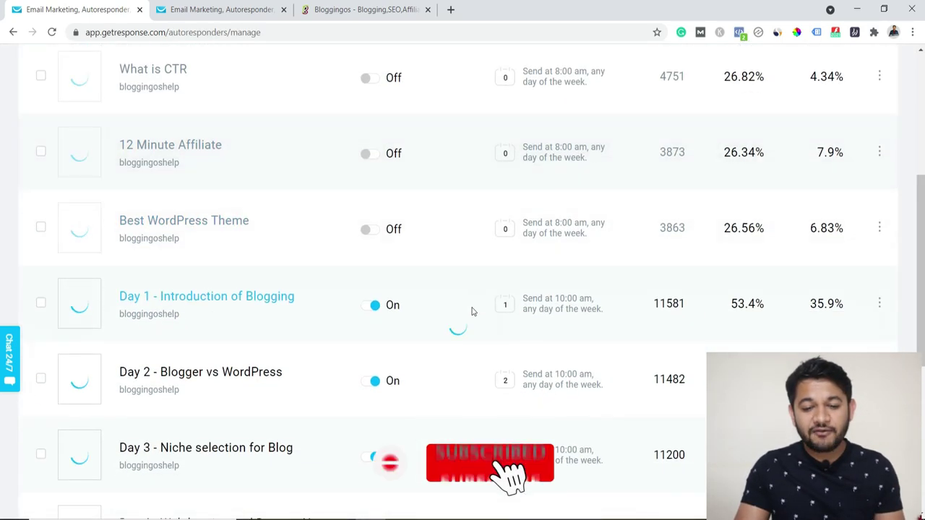
scroll(471, 313, up, 4)
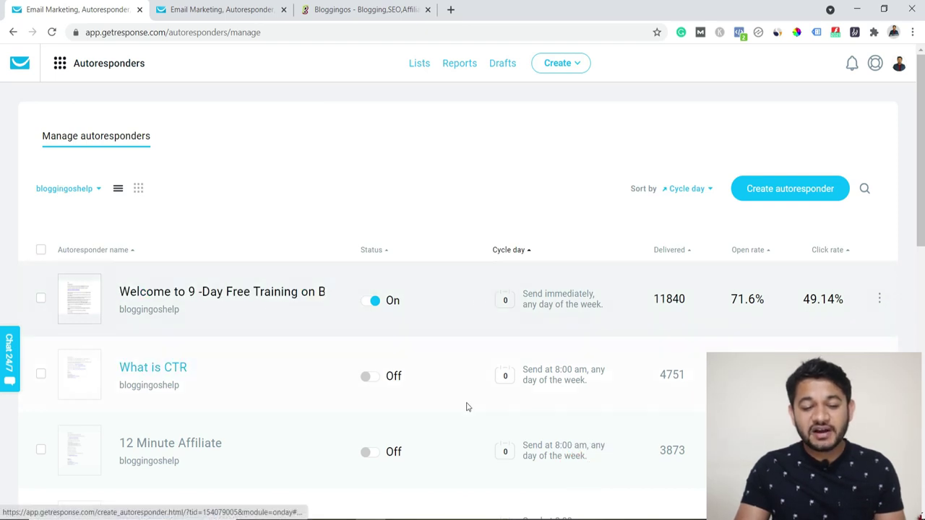
scroll(472, 413, down, 4)
scroll(471, 413, down, 1)
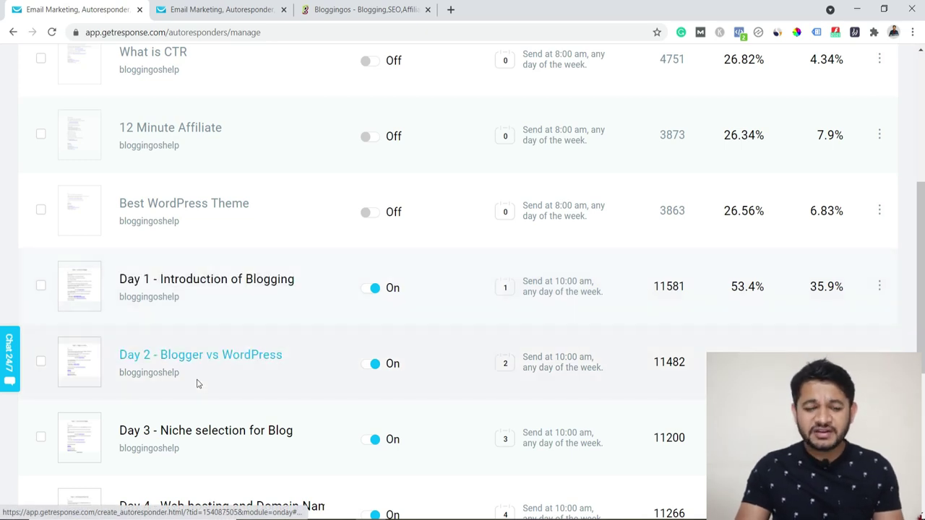
scroll(192, 442, down, 2)
scroll(192, 443, up, 6)
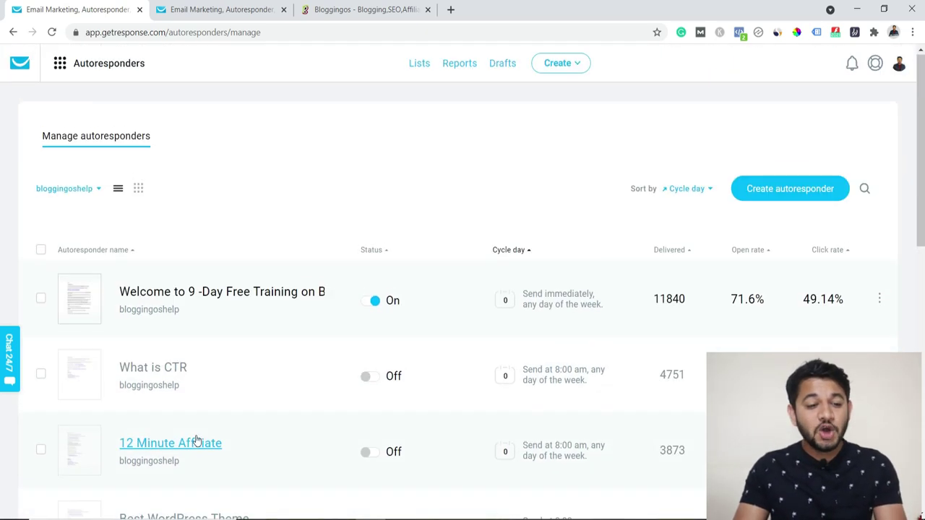
- Create a new autoresponder with the older email creator version and name it "Day 1 - testing Autoresponder"
click(770, 192)
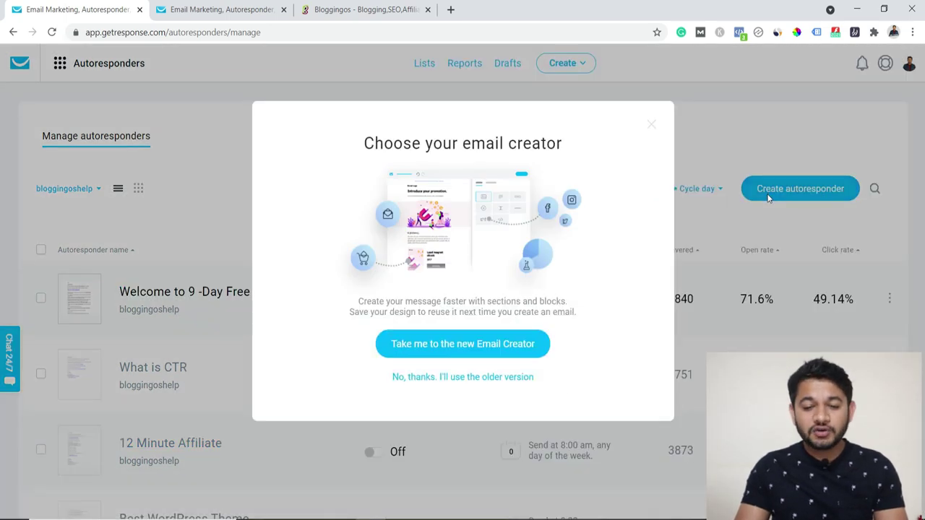
click(424, 379)
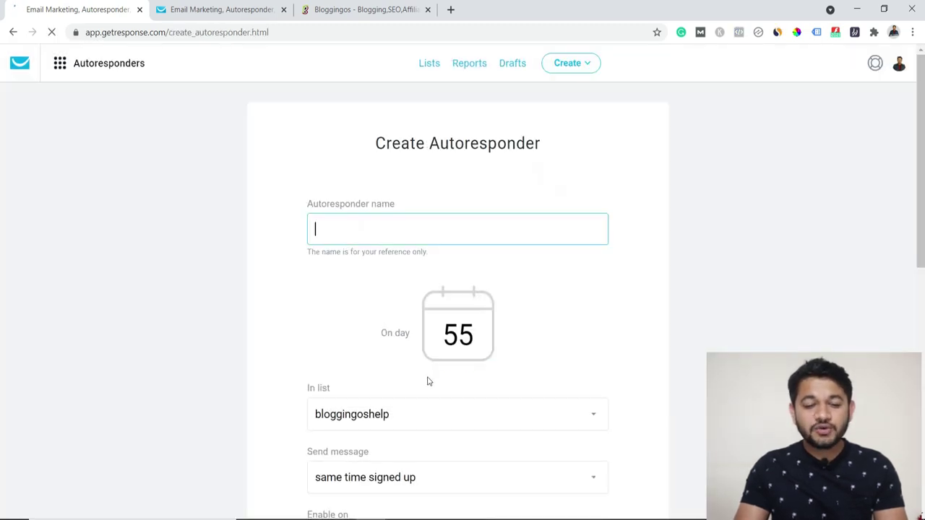
click(361, 223)
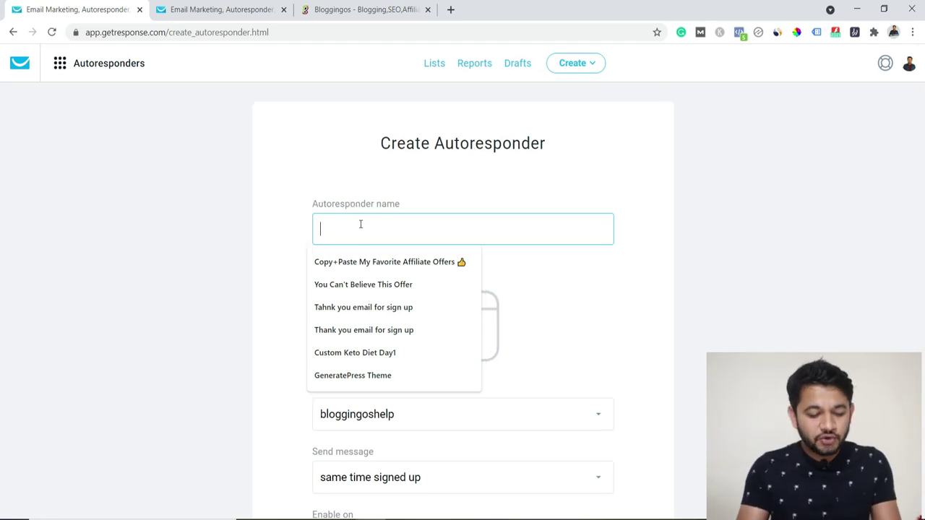
text(Day 1 - testin)
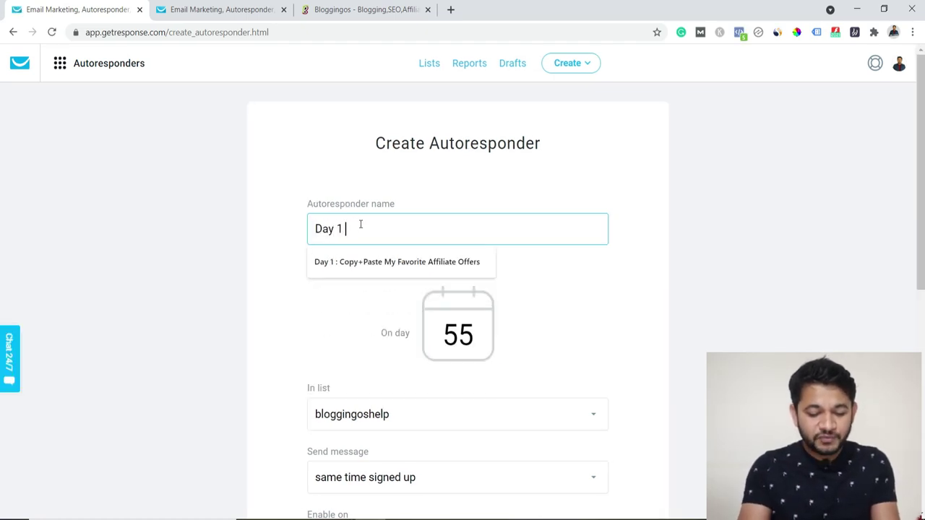
text(g )
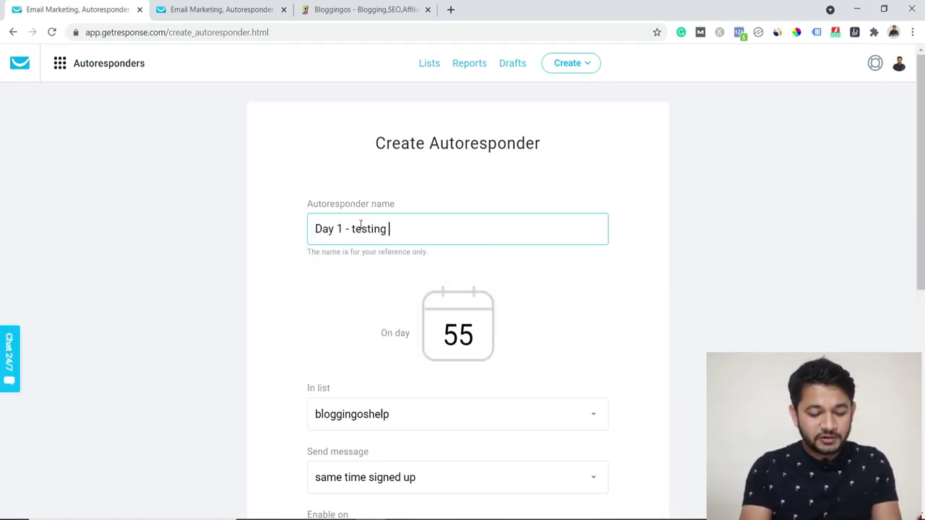
text(Autoresponder)
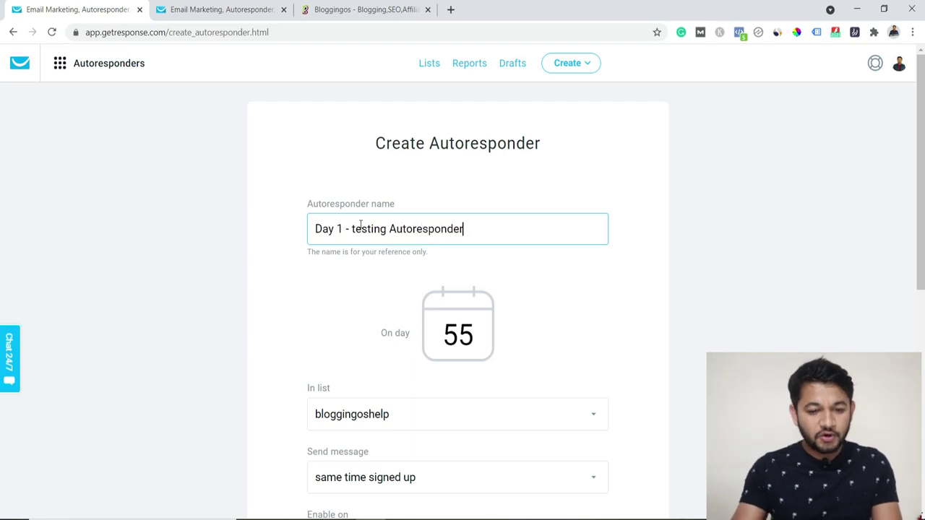
- Set the autoresponder's send day to 0 and replace "Day 1" in its name with "Welcome"
scroll(368, 241, down, 3)
double_click(443, 145)
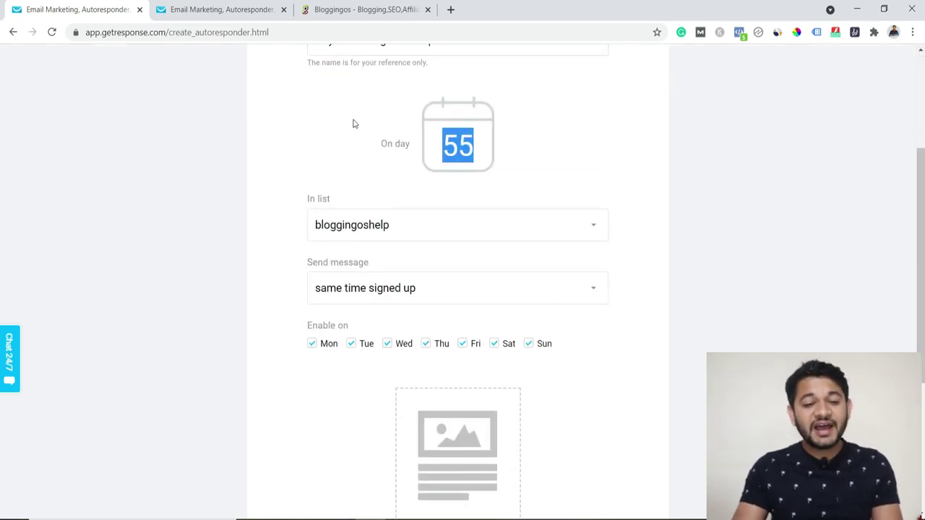
scroll(358, 123, up, 1)
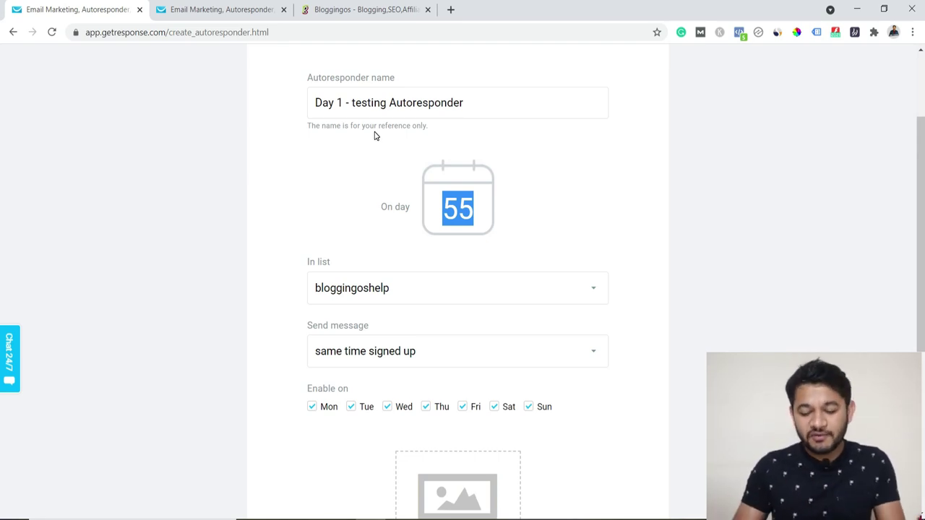
text(0)
drag(343, 103, 249, 107)
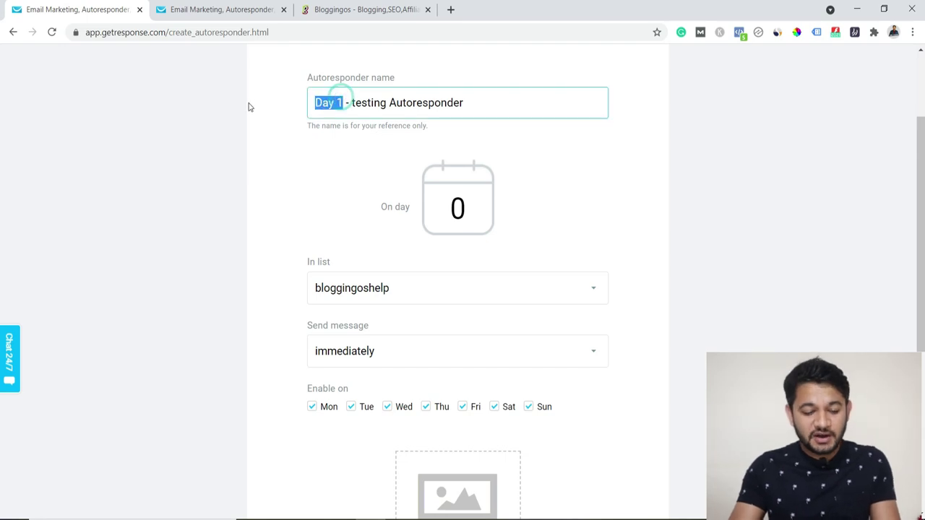
text(Welcome)
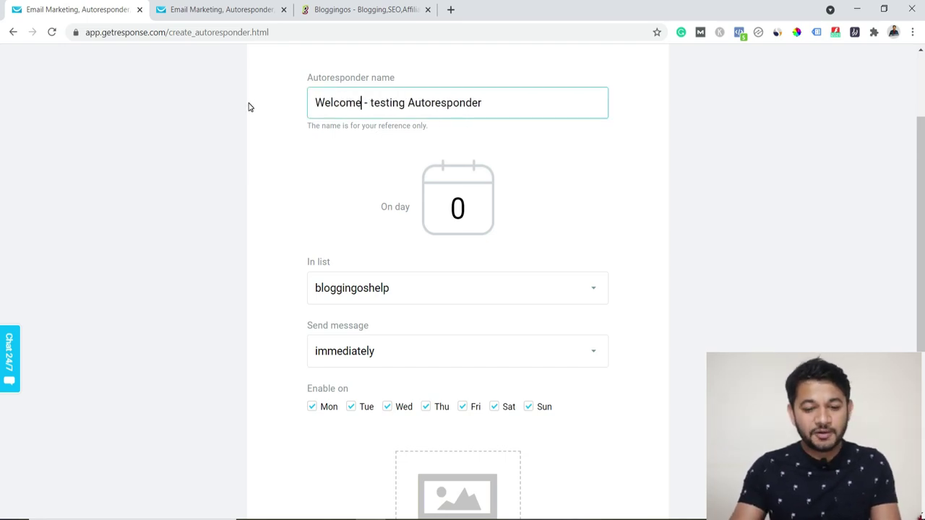
- Change the list the autoresponder is assigned to from the available lists to amazonkitchen
scroll(383, 325, down, 2)
click(333, 226)
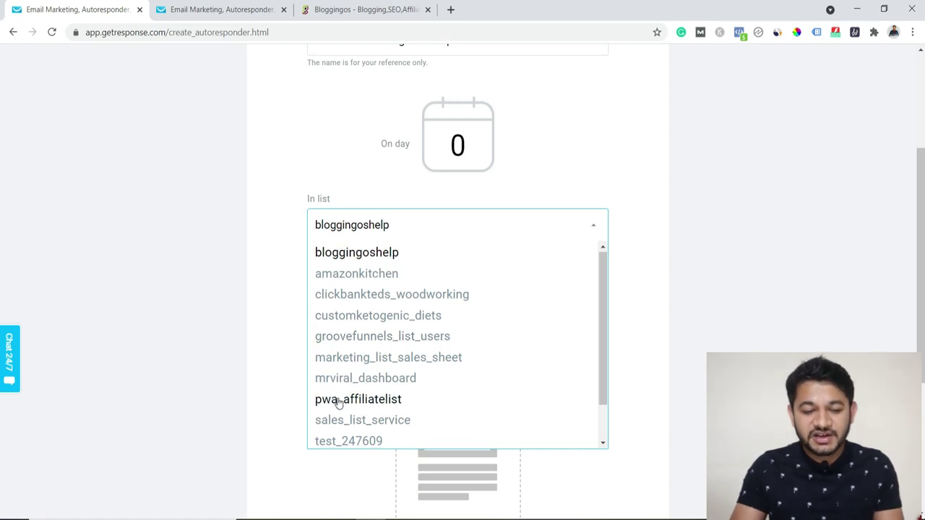
scroll(329, 408, down, 1)
scroll(323, 378, up, 2)
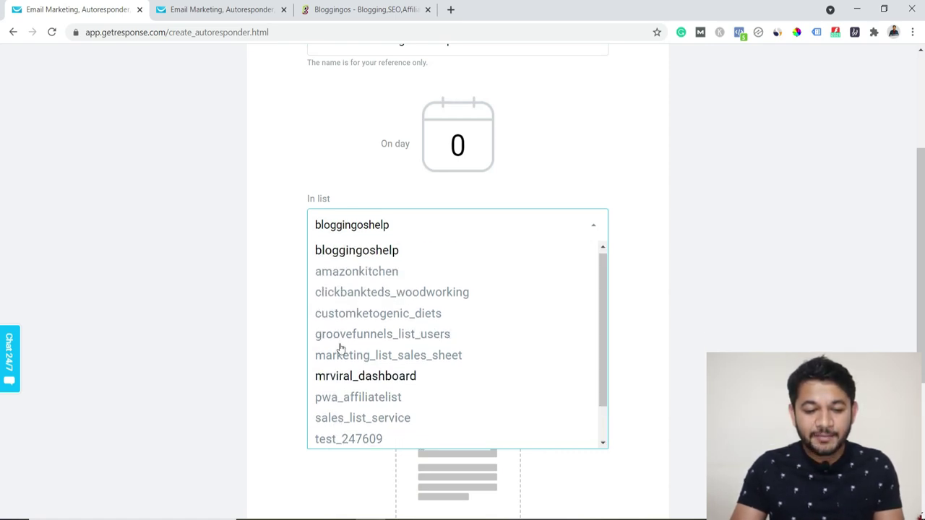
click(342, 274)
scroll(261, 312, down, 1)
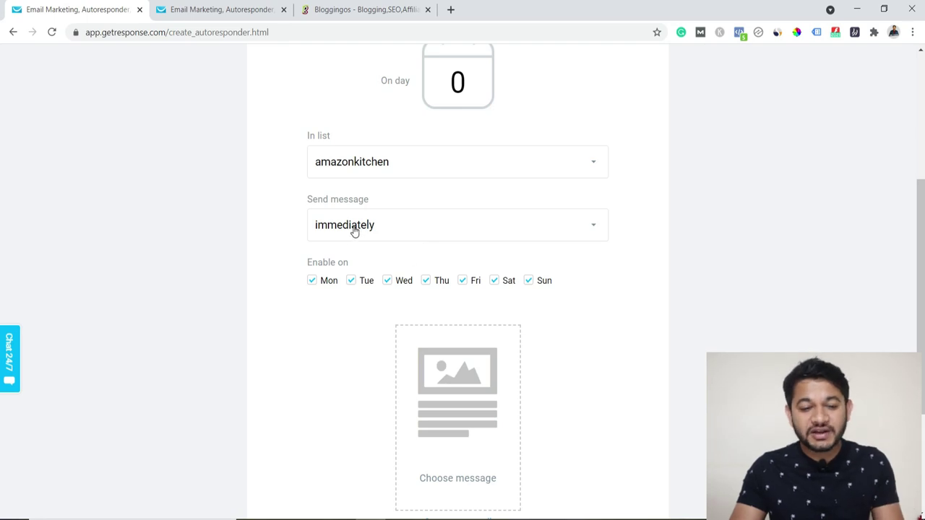
- Create a new email for the autoresponder with message name "Welcome Email" and subject "Welcome- Please comfirm email id"
scroll(461, 444, down, 2)
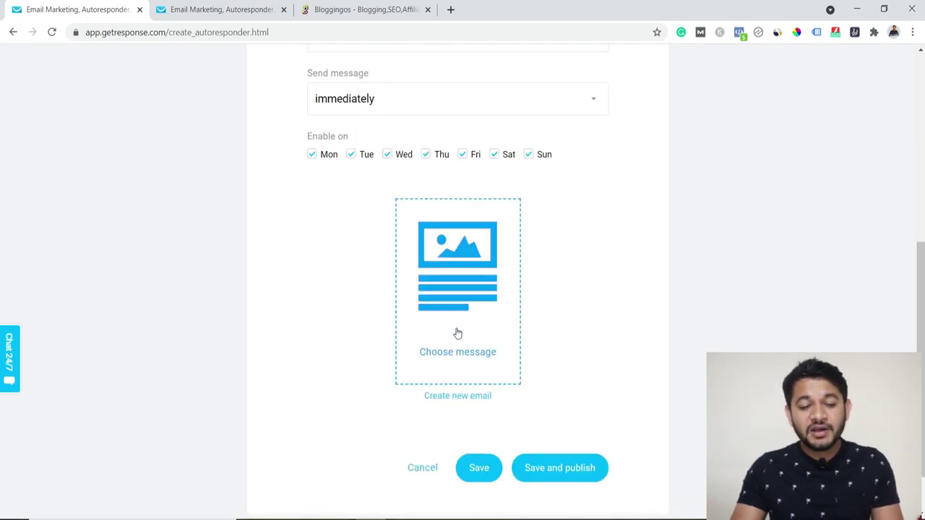
click(463, 397)
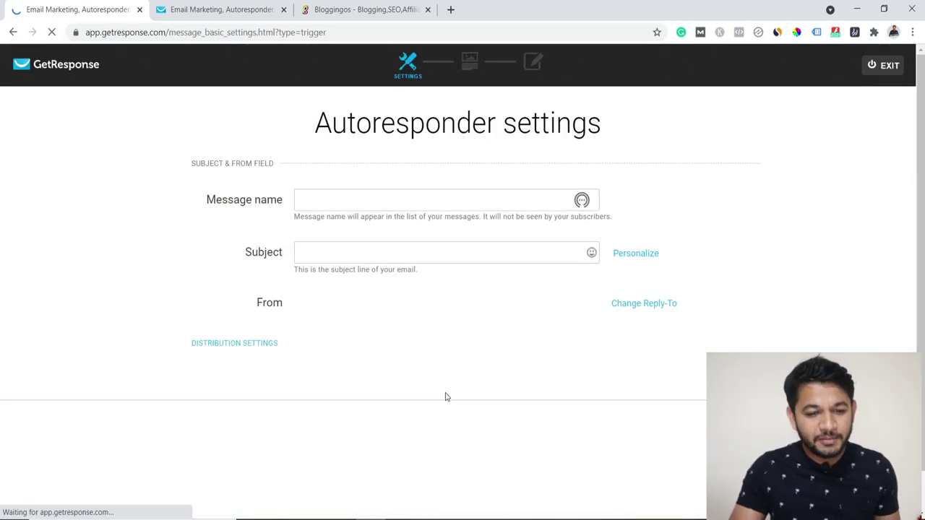
click(404, 194)
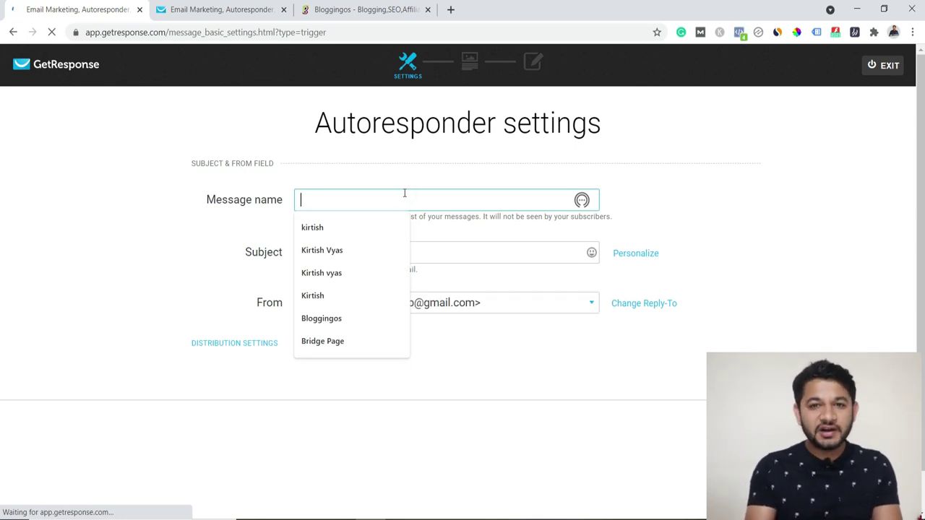
text(Welcome)
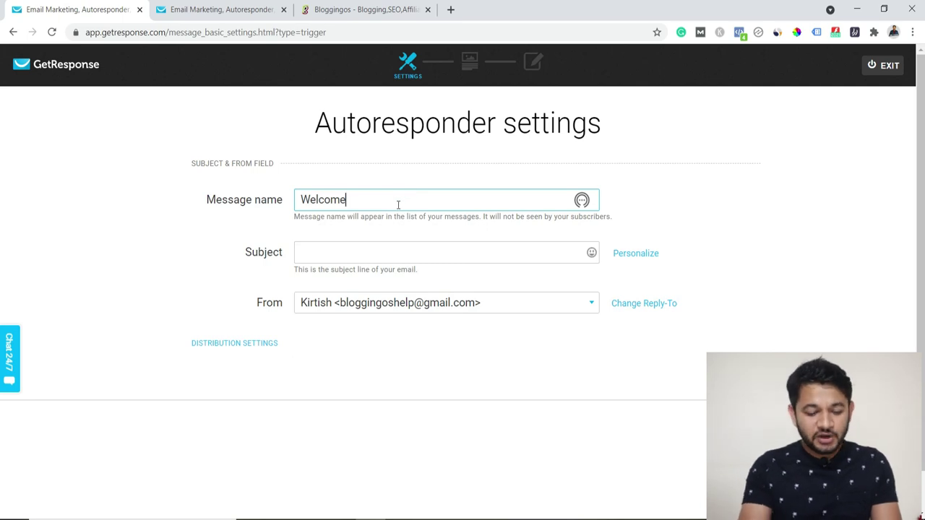
text( Email)
click(346, 253)
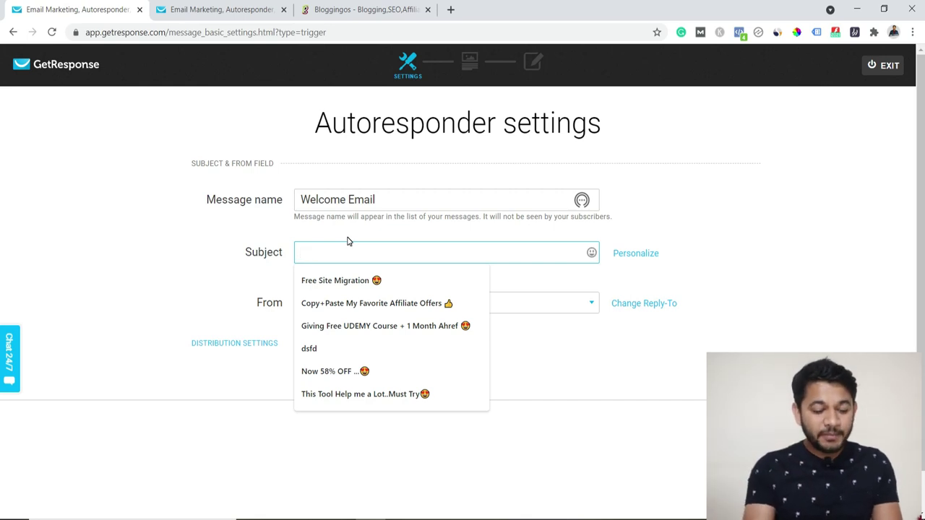
text(Welcome-)
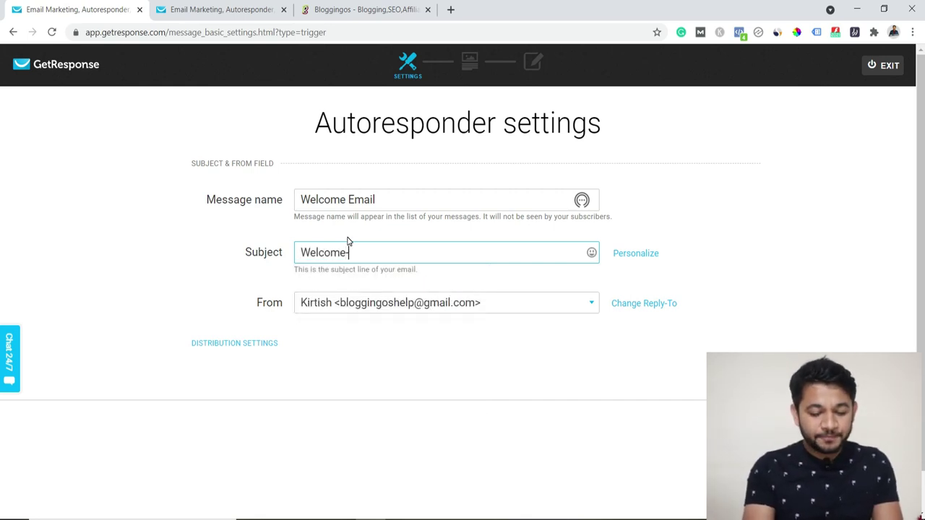
text( Please conf)
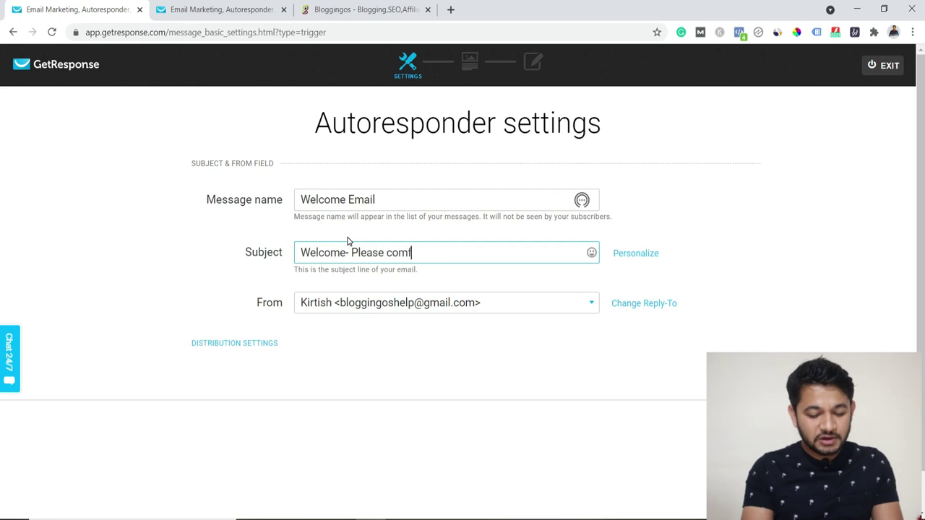
text(irm email id)
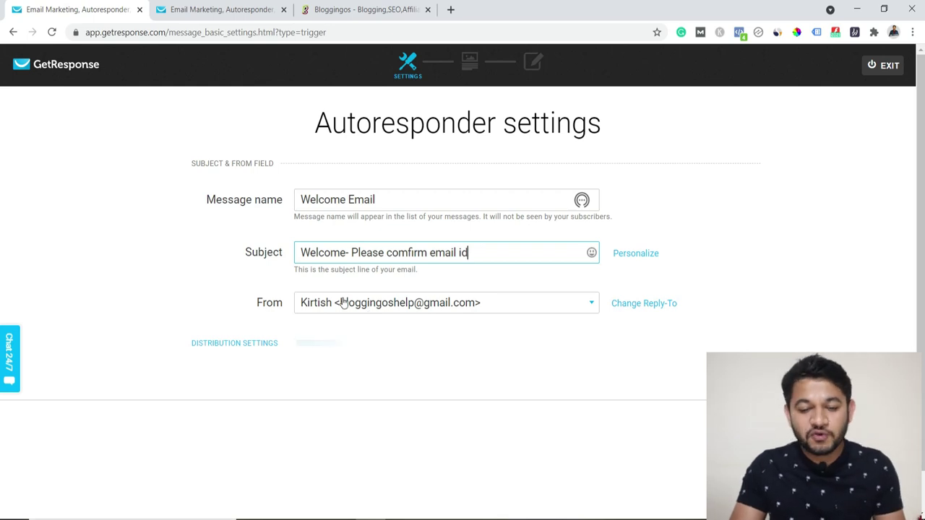
- Choose the last saved sender address as the From address and continue to template selection
click(455, 303)
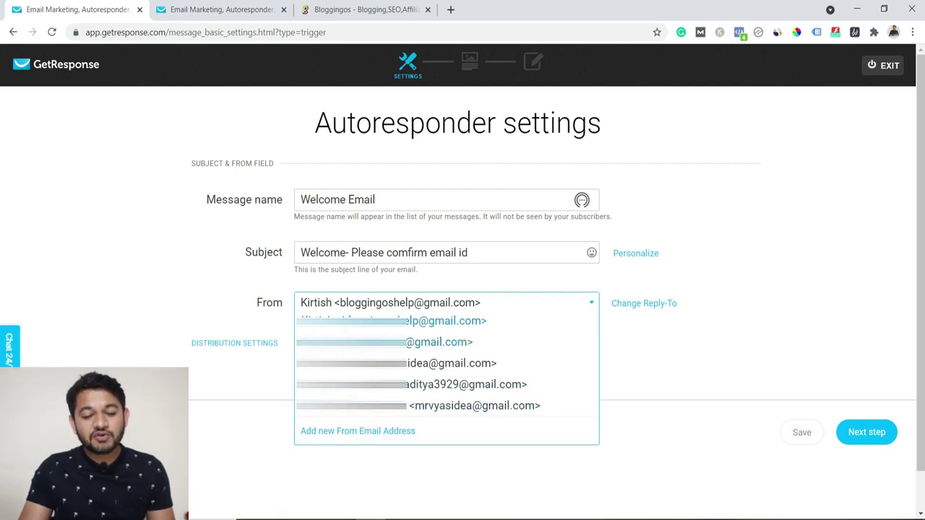
click(433, 405)
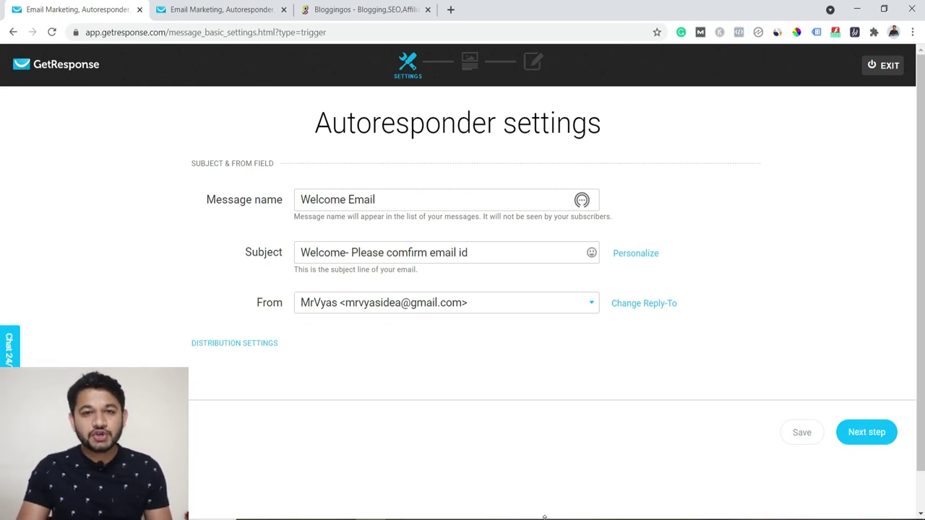
click(866, 432)
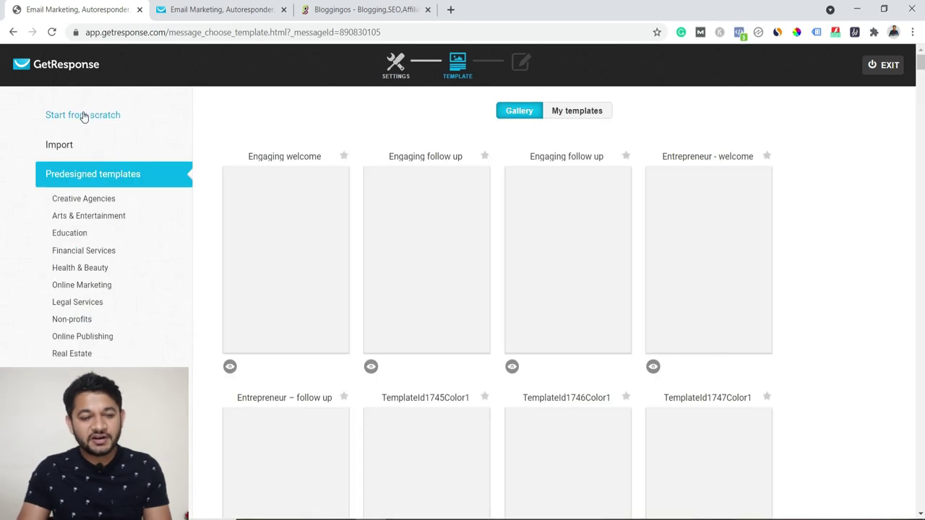
- Start the email from scratch with the 1 column-3 layout and delete its image and text blocks
click(57, 118)
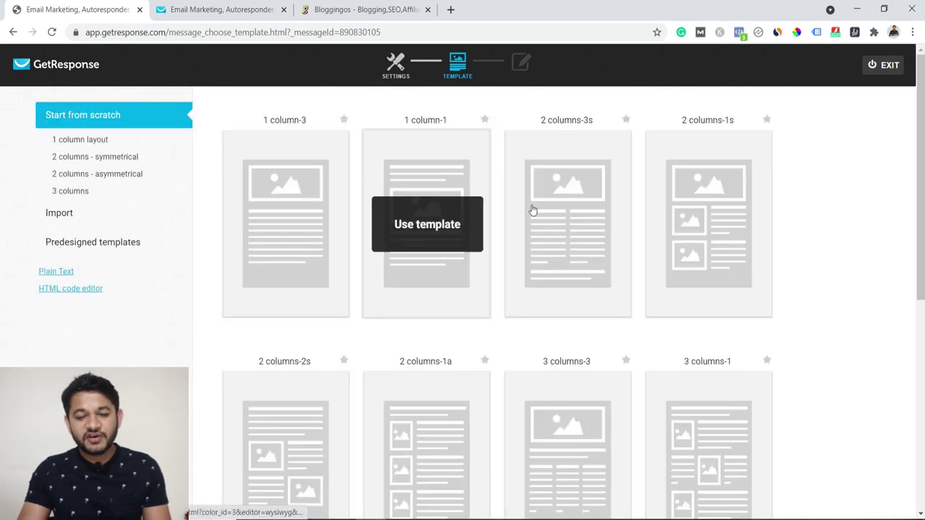
click(282, 222)
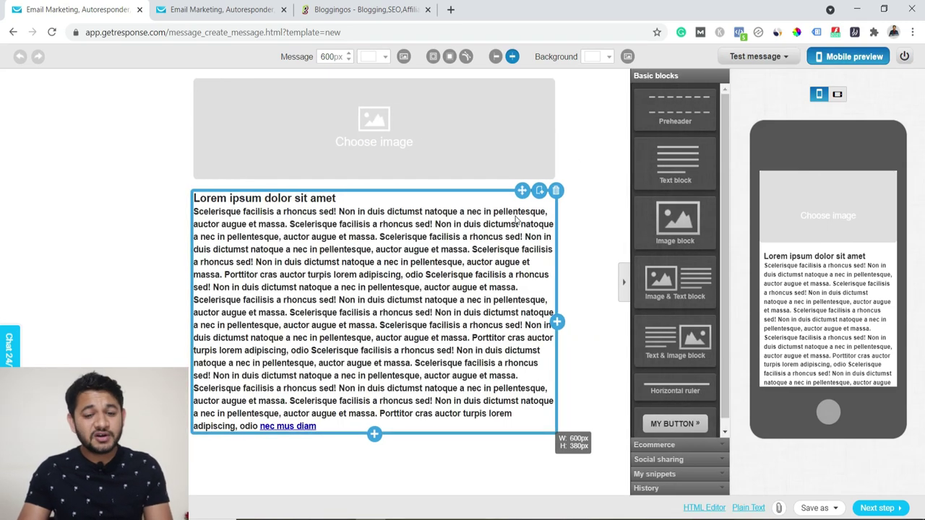
click(452, 110)
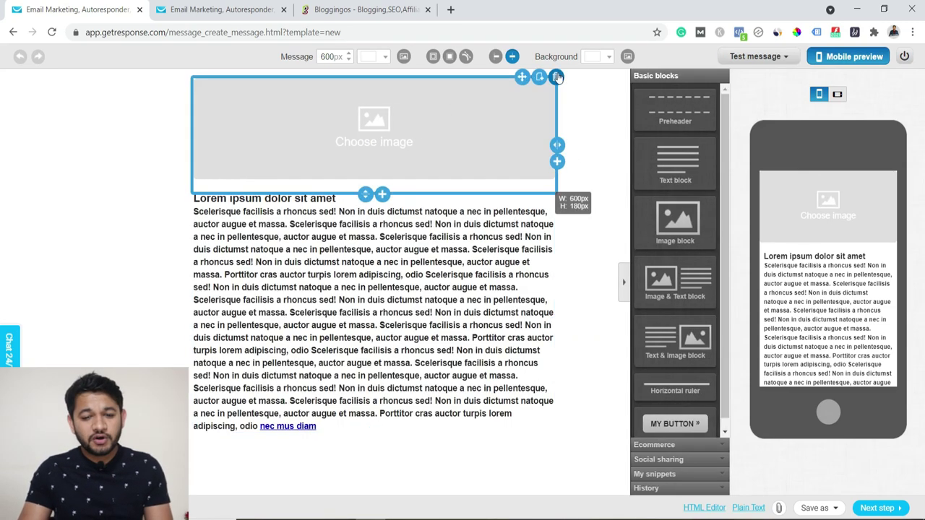
click(555, 77)
click(556, 76)
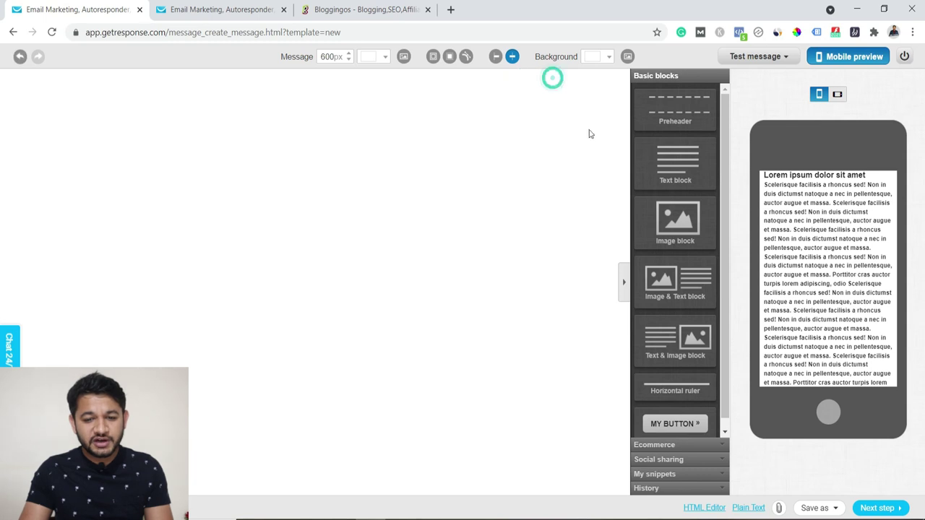
- Add a text block to the empty message and clear its placeholder text
drag(675, 160, 330, 93)
click(330, 93)
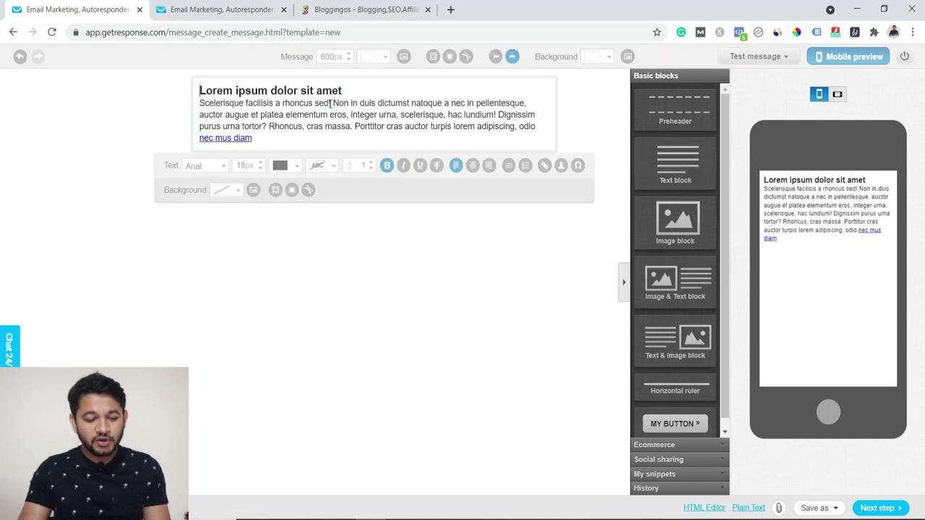
key(ctrl+a)
key(Delete)
- Write the lines "Hi", "Welcom", "Please verify email" and "click here" in the text block
text(H)
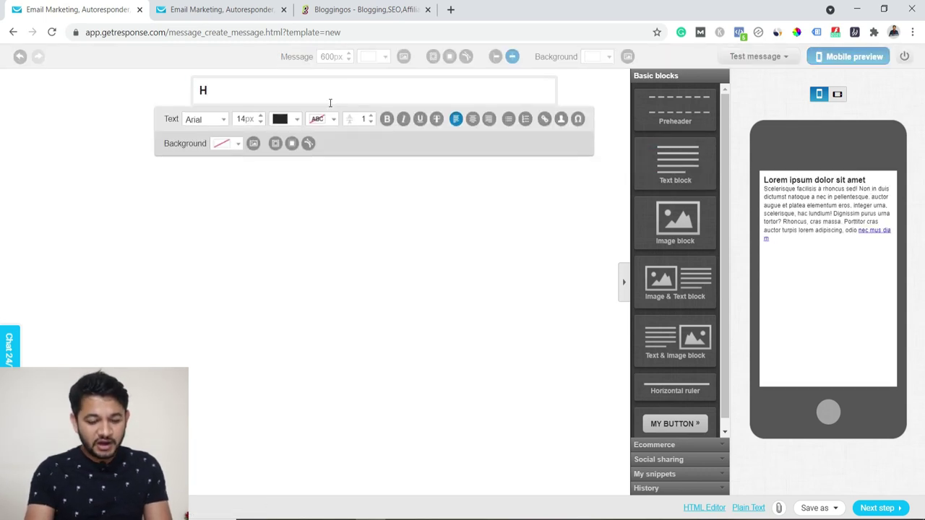
text(i)
key(Return)
text(Welcom)
key(Return)
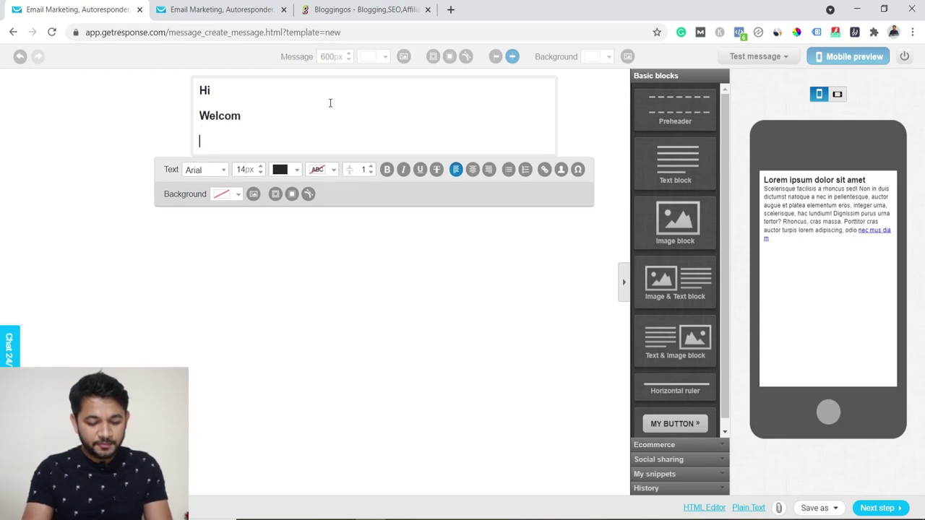
text(Please verif)
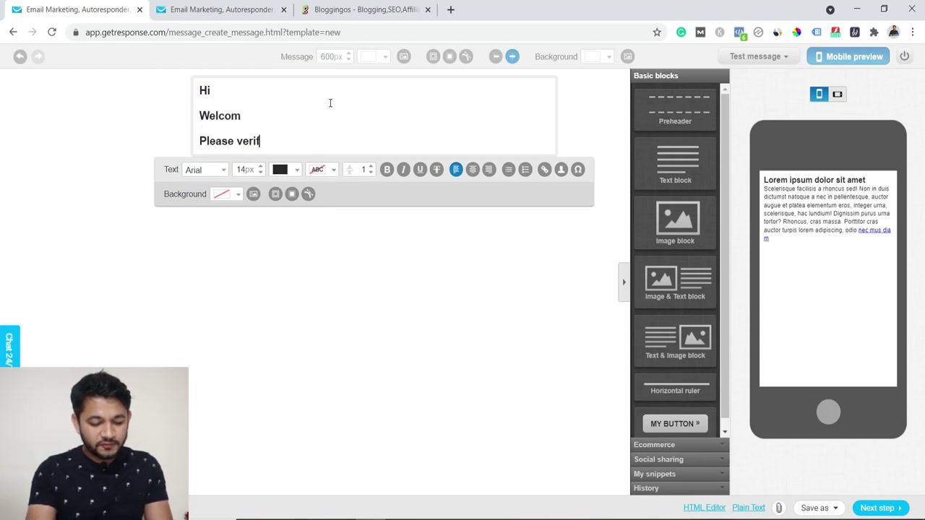
text(y email)
key(Return)
text(click)
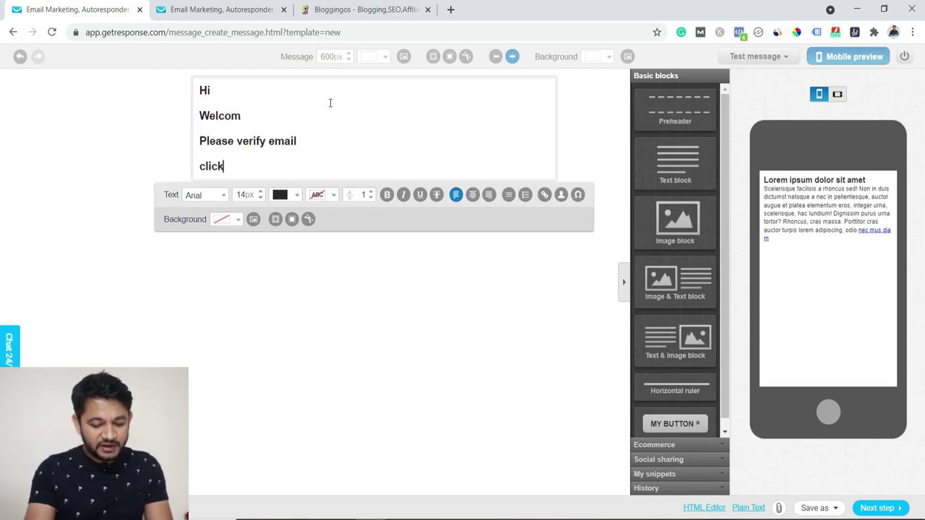
text( here)
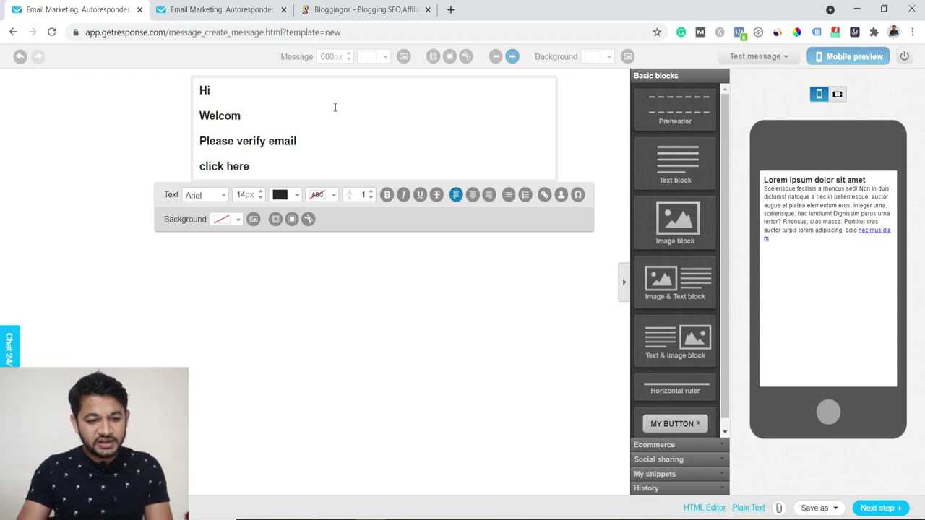
- Finish the message with "Reagrds" and the sender's first name below it, and attach the email to the autoresponder
key(shift+Home)
key(ctrl+b)
click(309, 165)
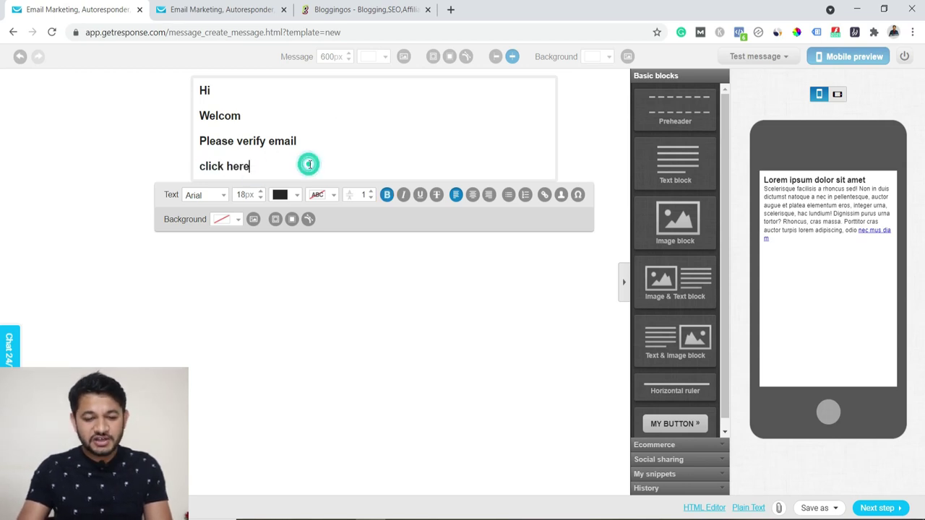
key(Return)
text(Reagrds)
key(Return)
text(Ki)
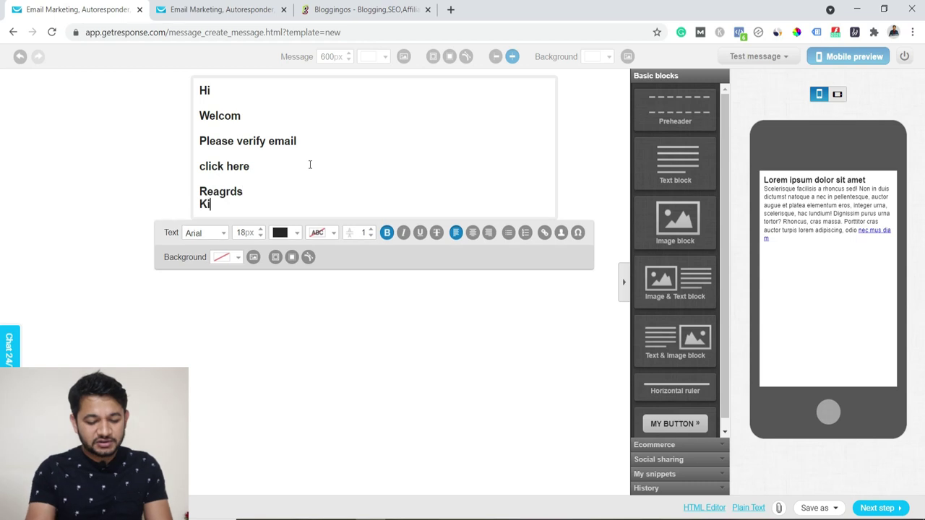
text(rtish)
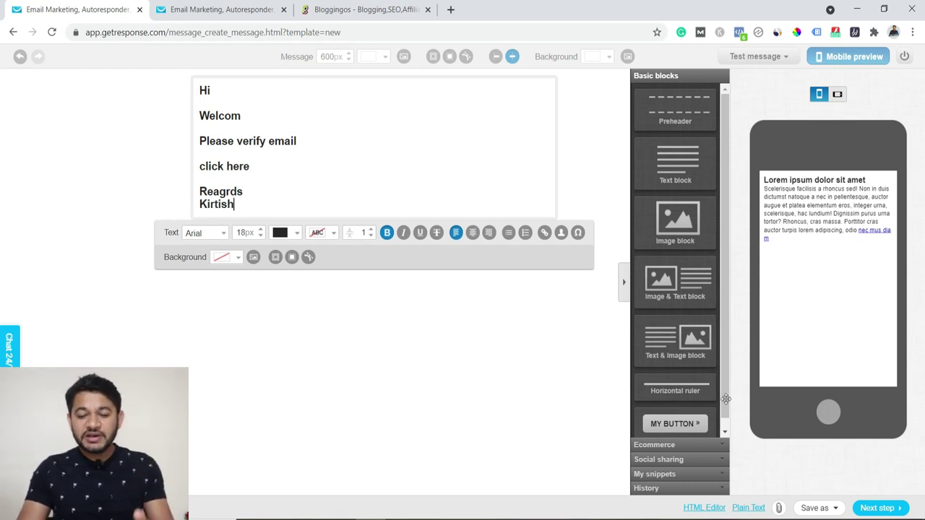
click(875, 509)
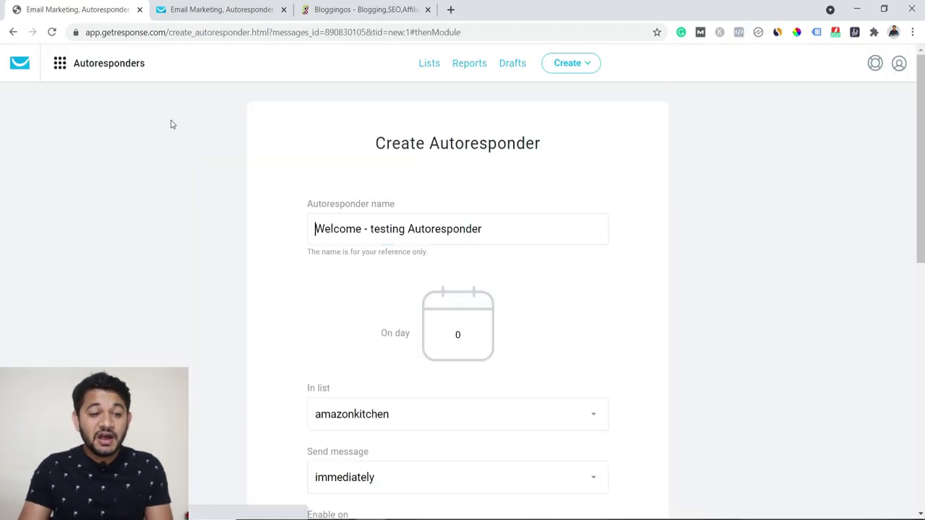
- Check the autoresponder's settings and attached Welcome Email, and publish it without sending the message to the subscribers already on the list
scroll(375, 280, down, 1)
scroll(378, 280, down, 5)
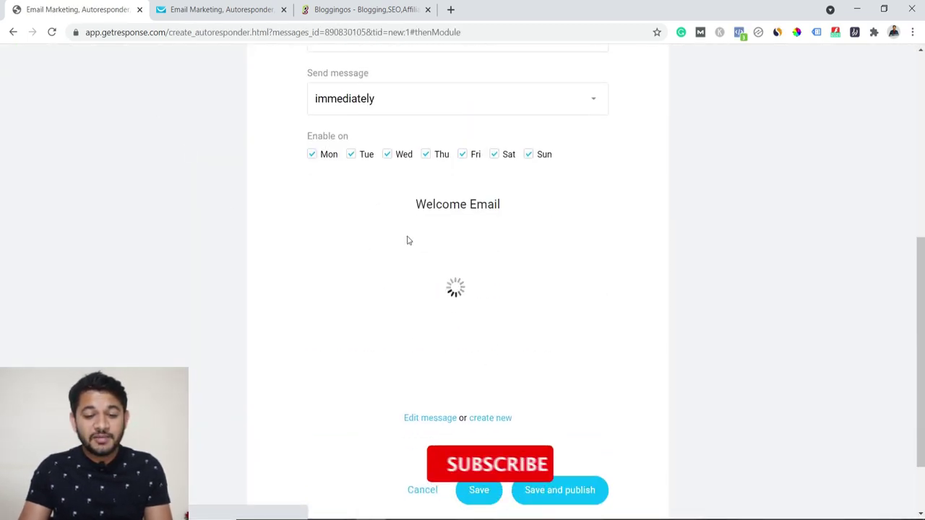
scroll(462, 296, up, 5)
scroll(460, 295, down, 1)
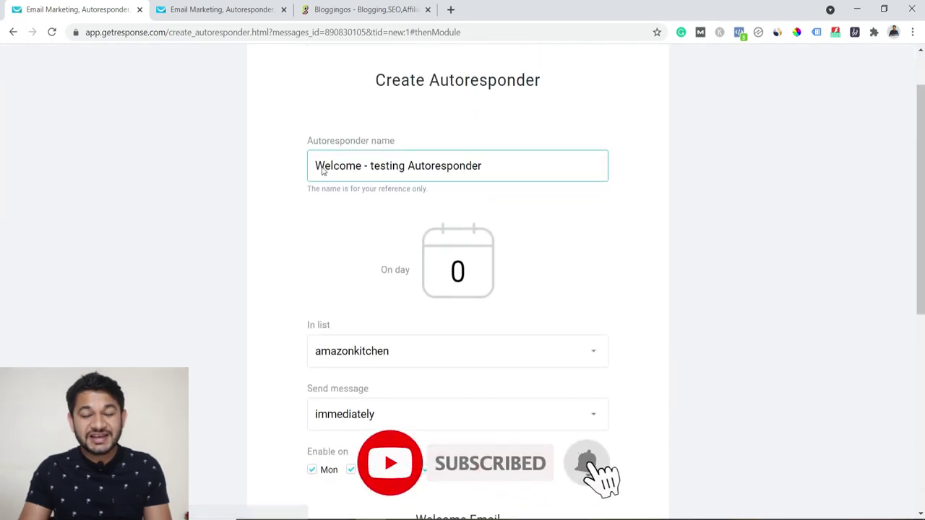
double_click(465, 270)
scroll(390, 346, down, 3)
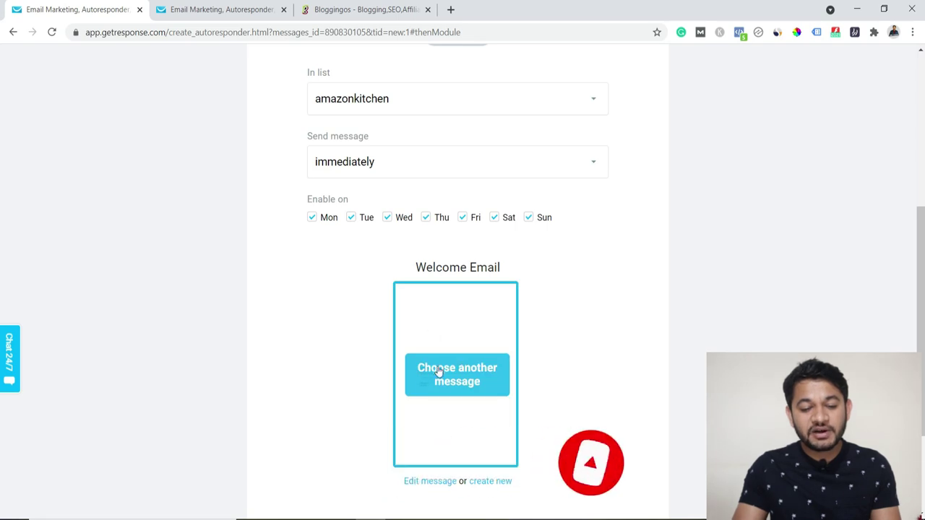
scroll(432, 381, down, 2)
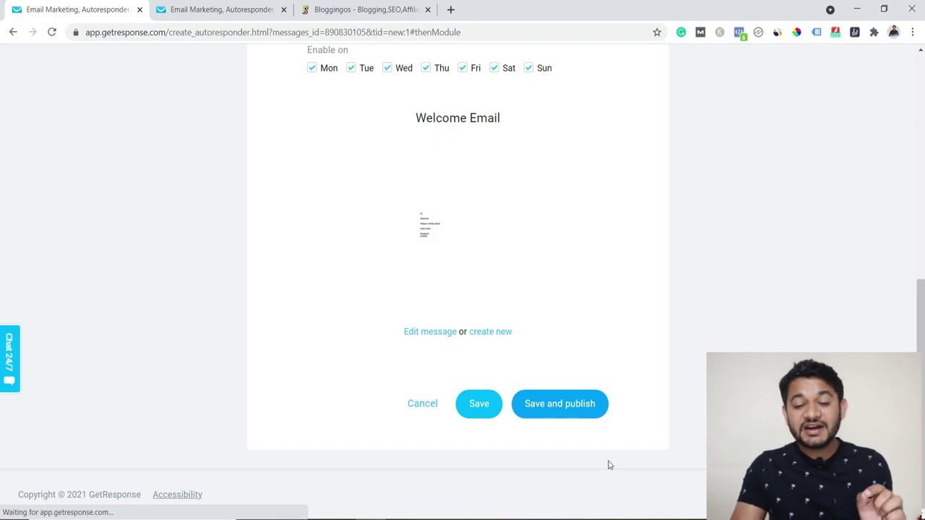
click(585, 413)
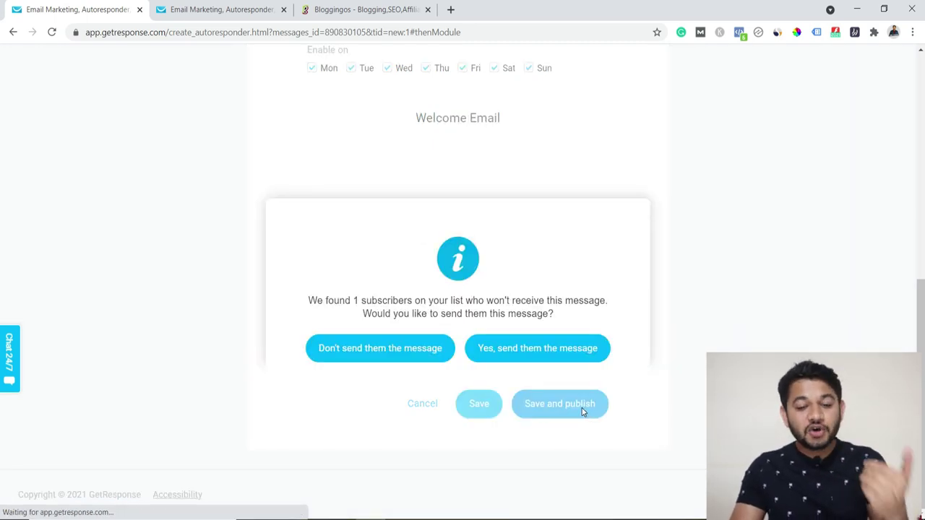
click(397, 331)
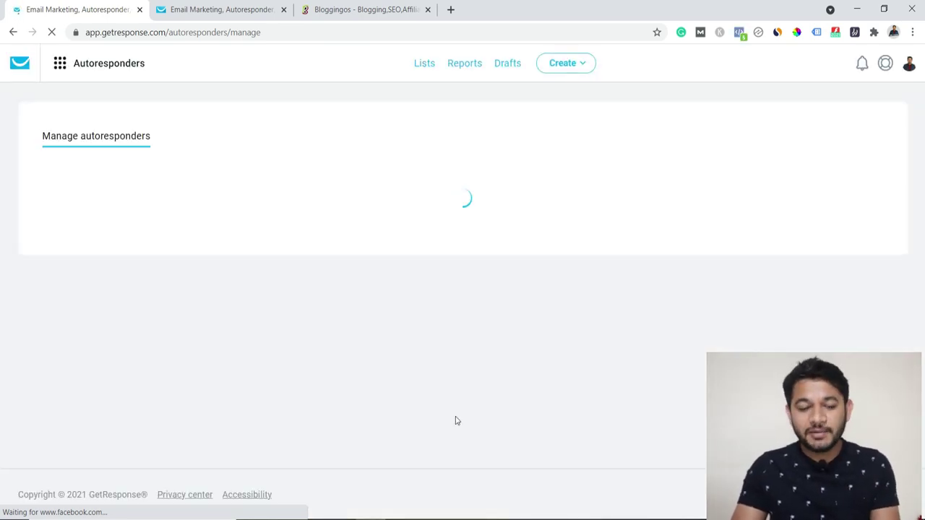
- Filter the autoresponders to show only those of the amazonkitchen list instead of bloggingoshelp
click(84, 192)
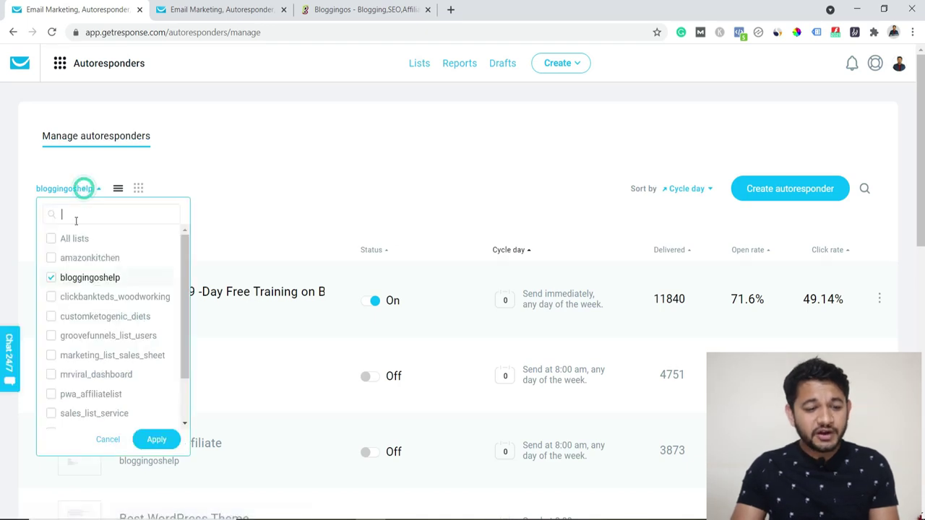
click(51, 277)
scroll(64, 403, down, 3)
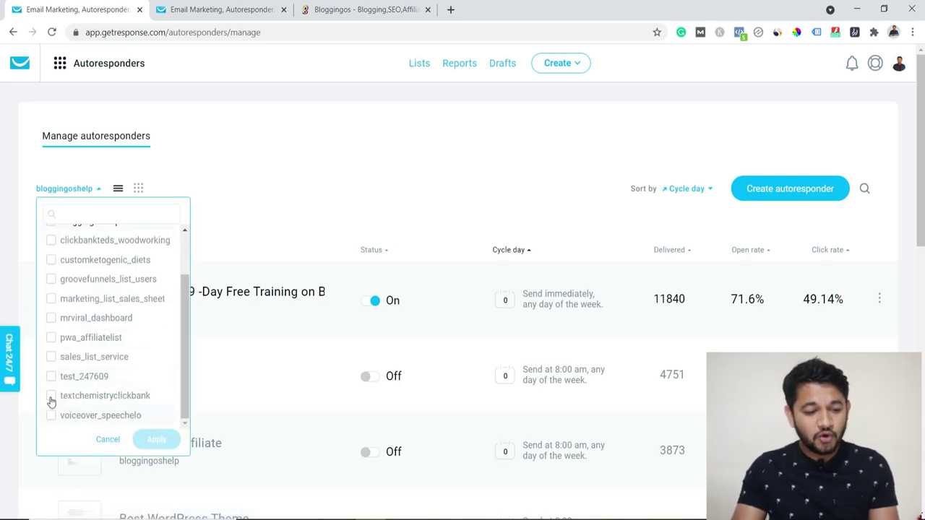
scroll(52, 268, up, 3)
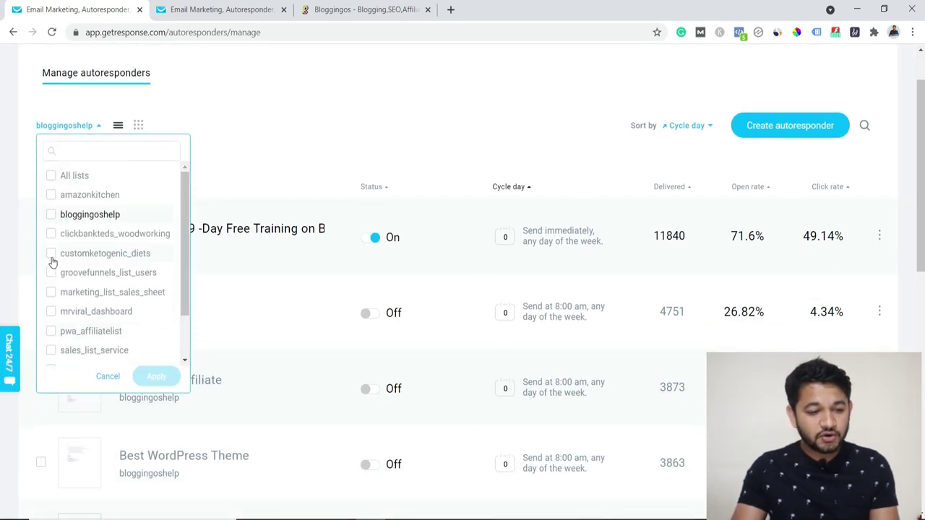
click(51, 195)
click(145, 379)
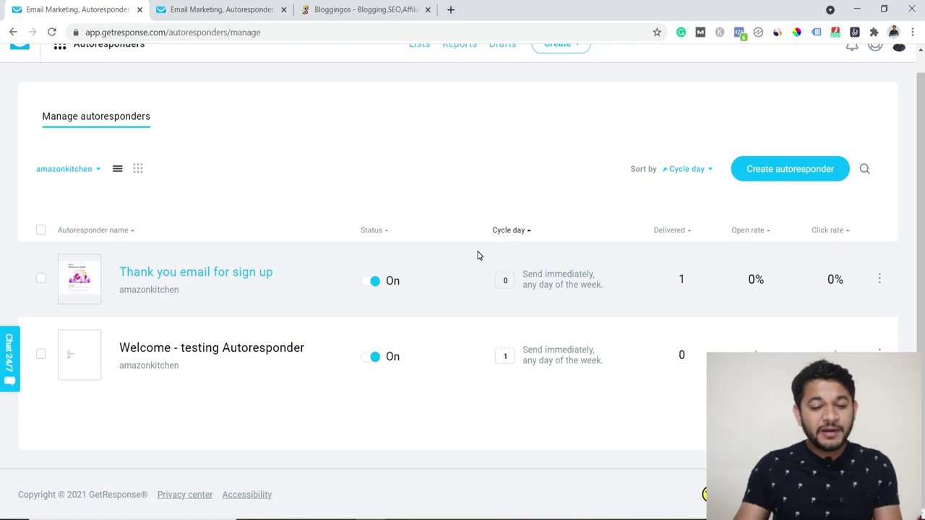
- Switch the "Welcome - testing Autoresponder" off and back on to try out its status control
click(365, 357)
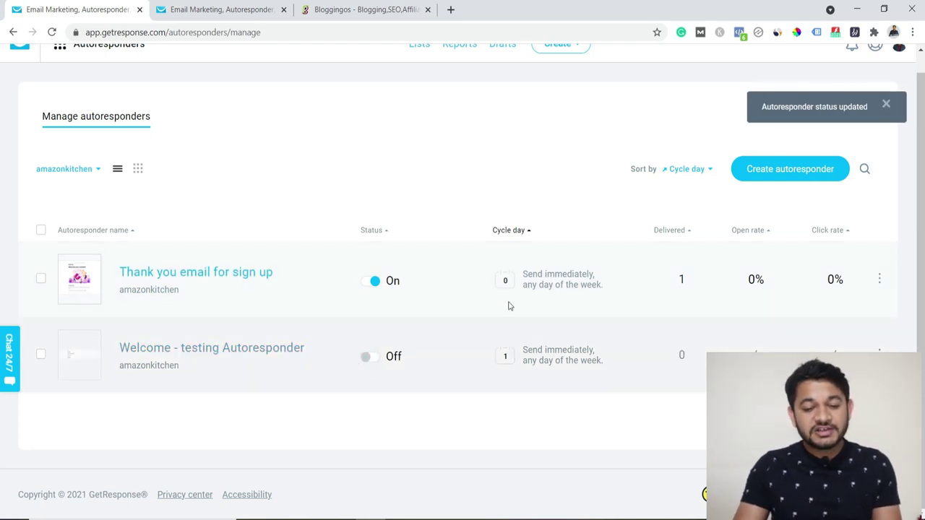
click(372, 357)
click(364, 358)
click(374, 358)
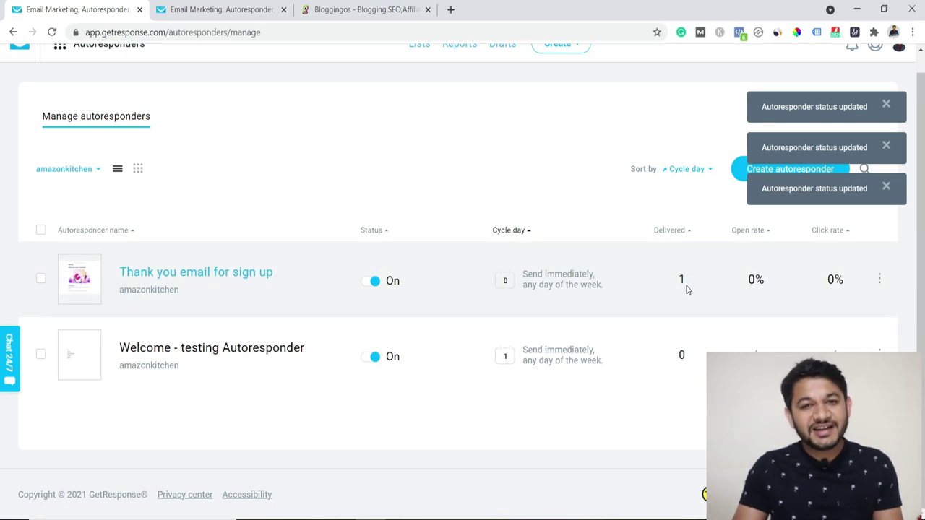
- Filter the autoresponders to the bloggingoshelp list and examine the cycle days and status of its daily training emails
click(72, 168)
click(50, 238)
click(51, 257)
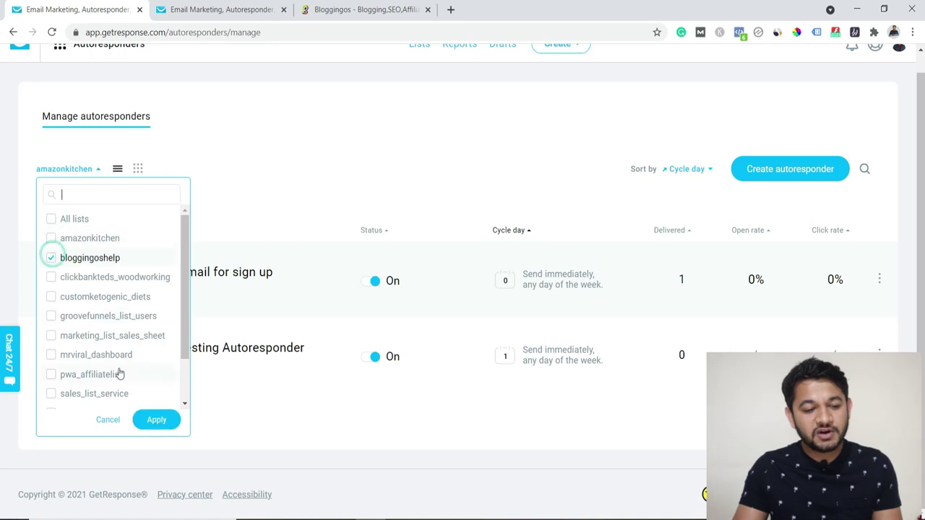
click(156, 419)
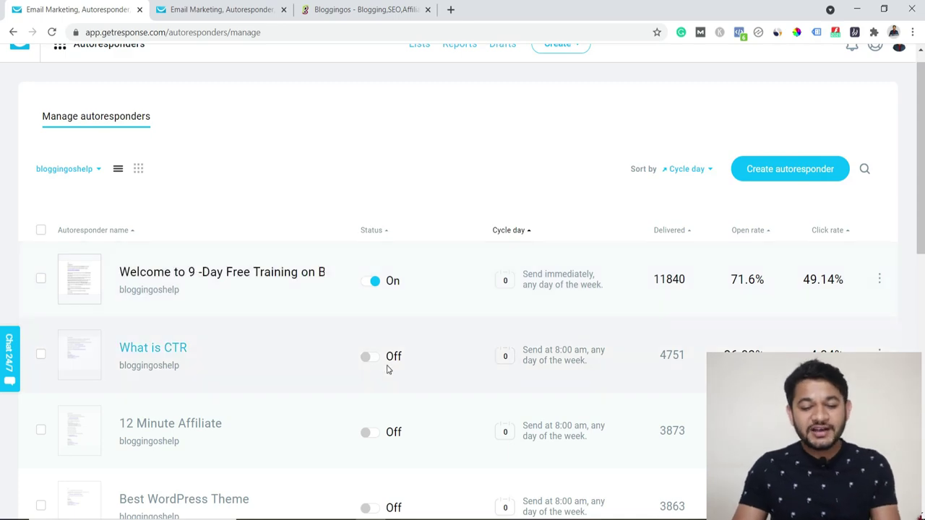
scroll(486, 319, down, 3)
scroll(505, 343, down, 4)
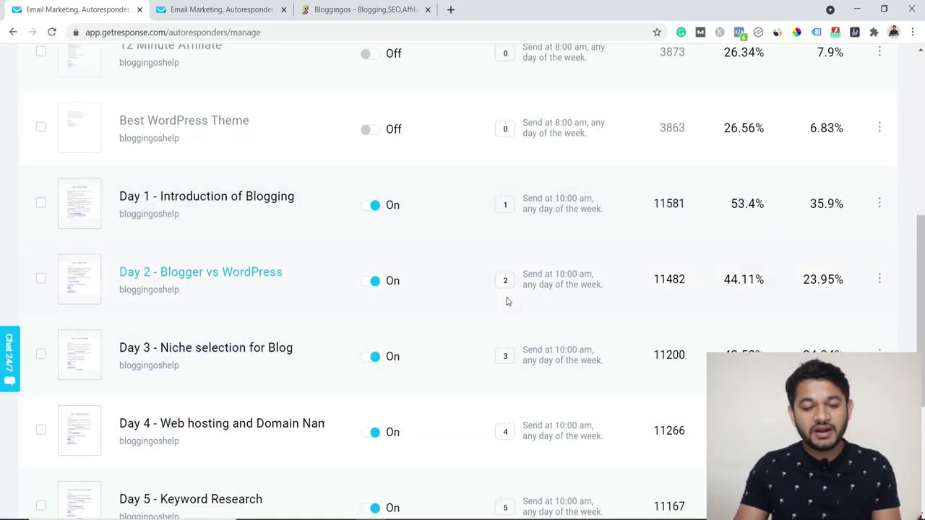
scroll(513, 407, down, 1)
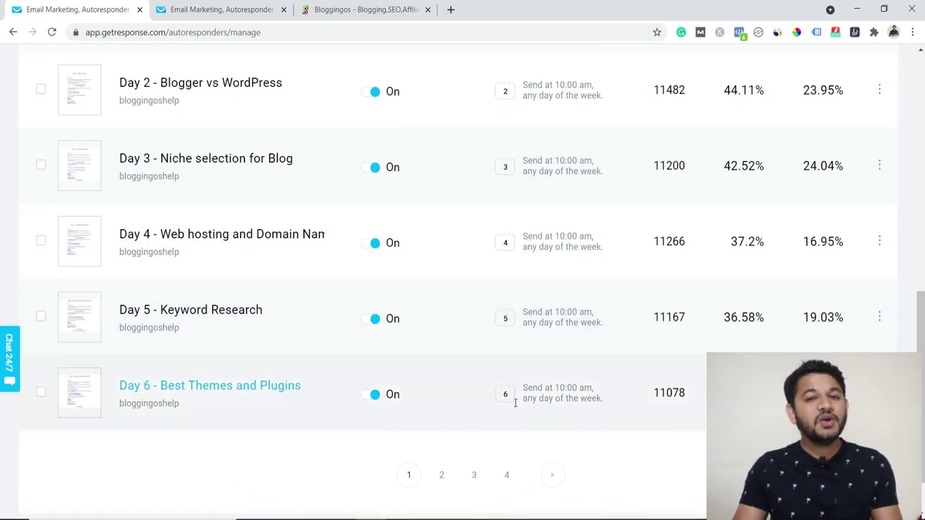
scroll(506, 388, up, 10)
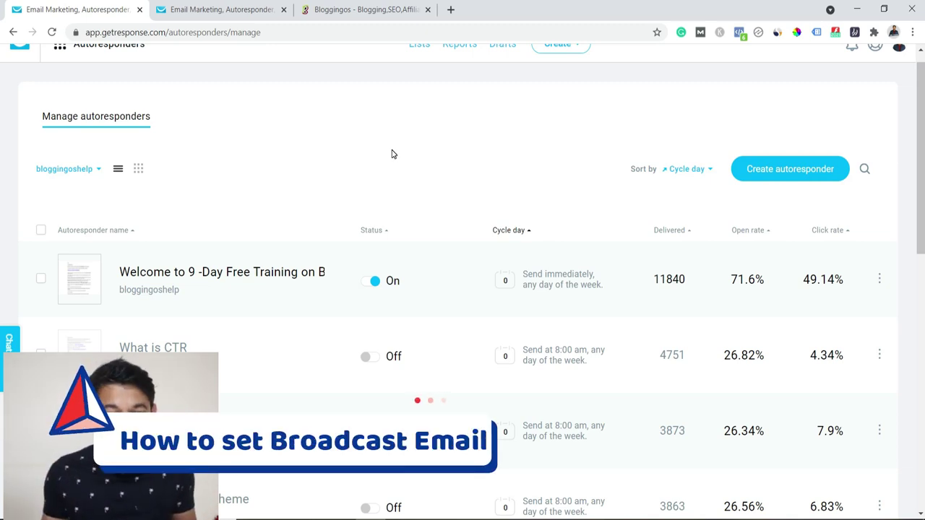
scroll(417, 132, up, 1)
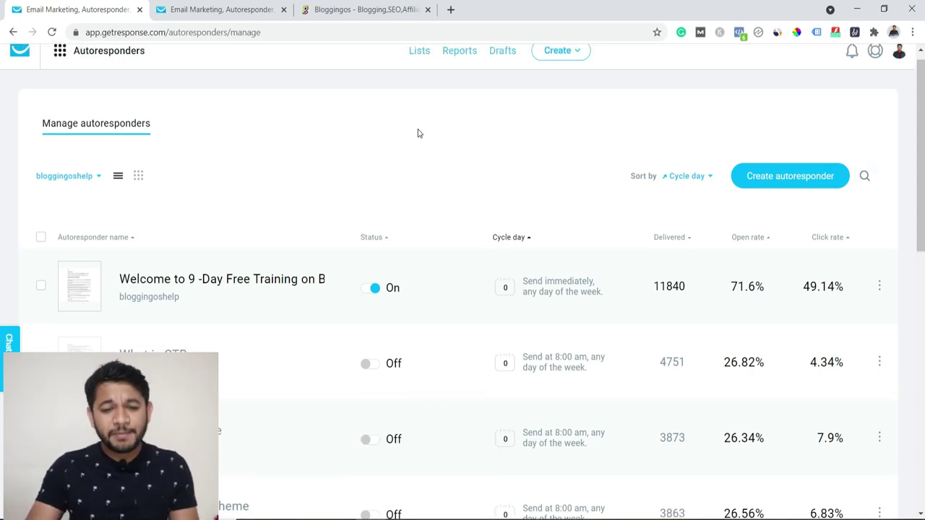
- Go to email marketing and start a new newsletter with the older version of the email creator
click(419, 64)
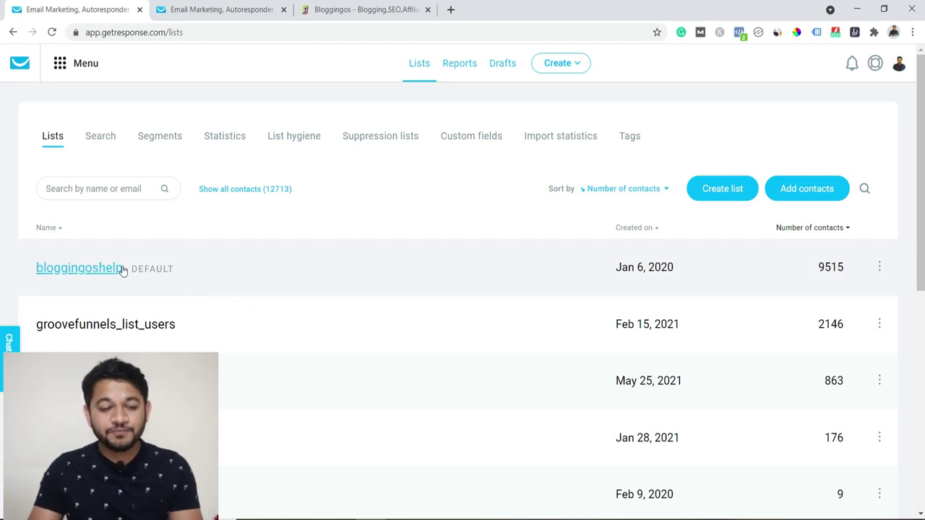
click(66, 78)
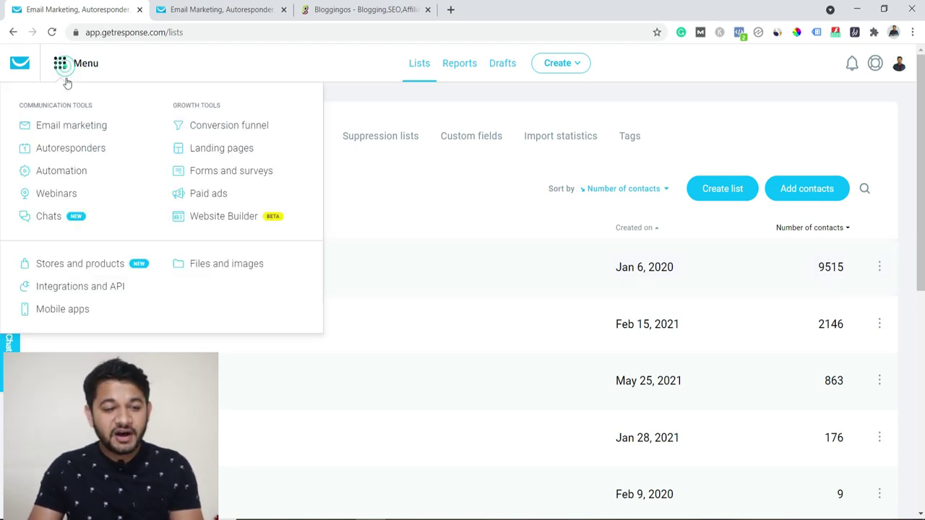
click(46, 126)
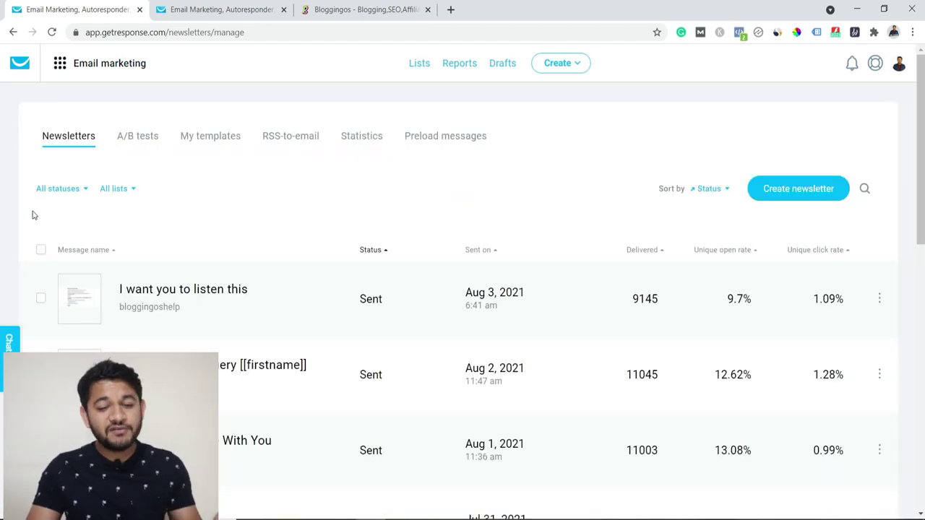
click(783, 188)
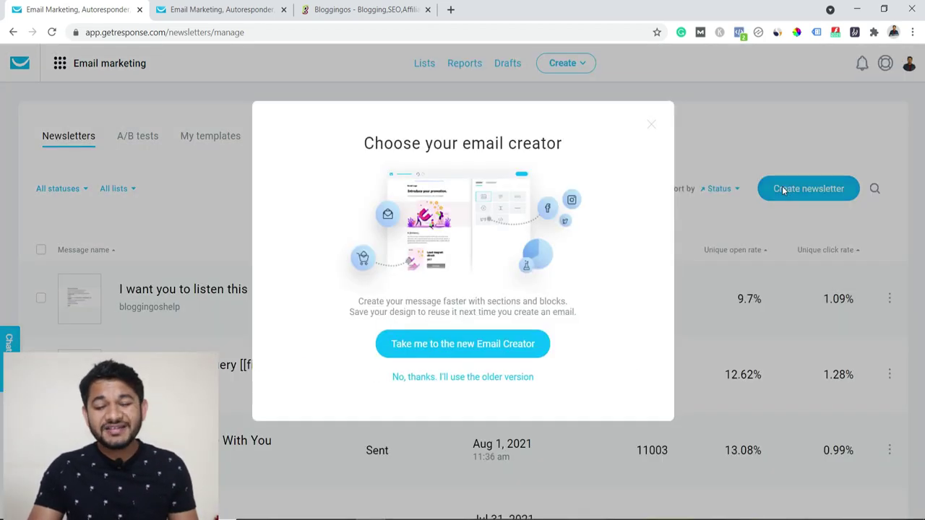
click(471, 377)
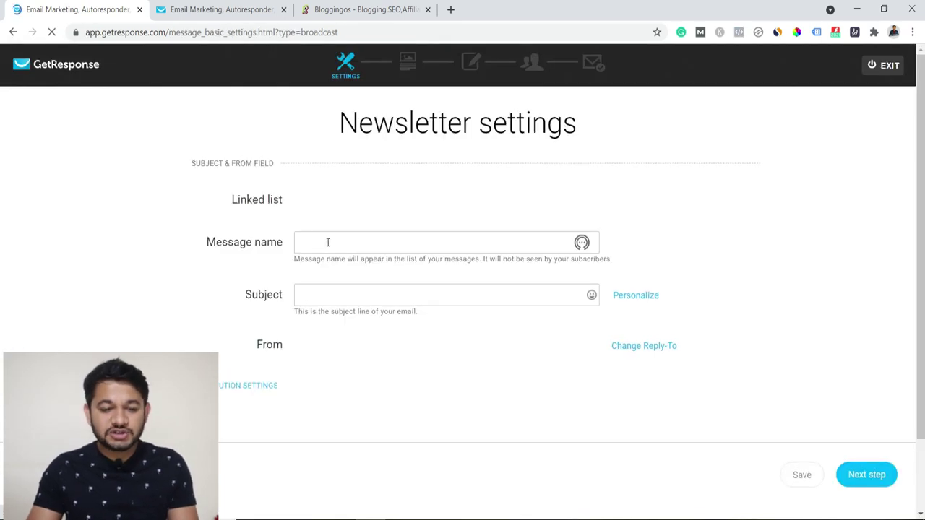
- Name the newsletter "Offer", enter the subject "Hostinmg offer", keep the preselected sender, and continue to the templates
click(327, 242)
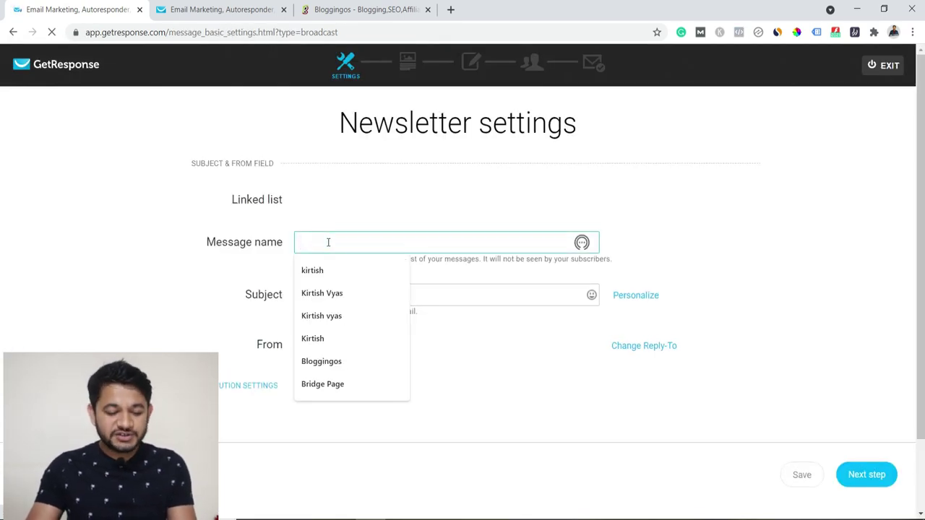
text(fer)
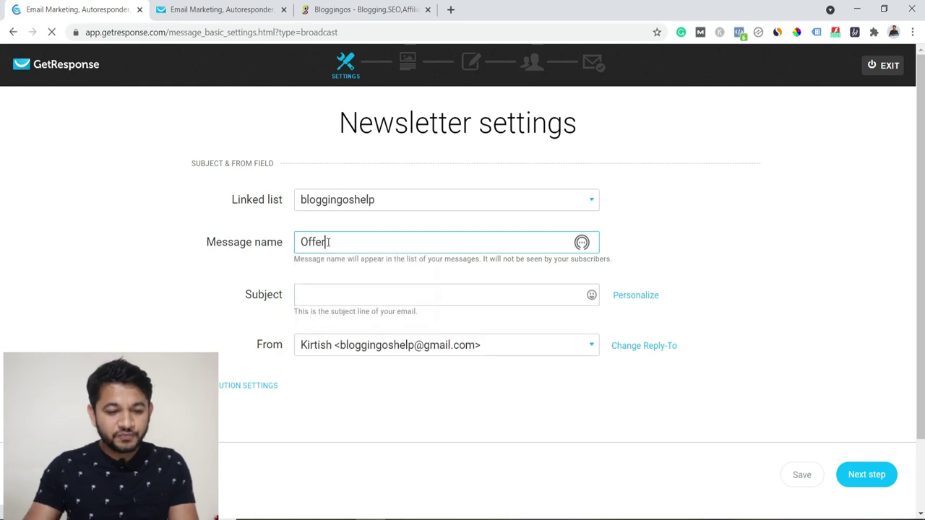
click(350, 288)
text(Hostin)
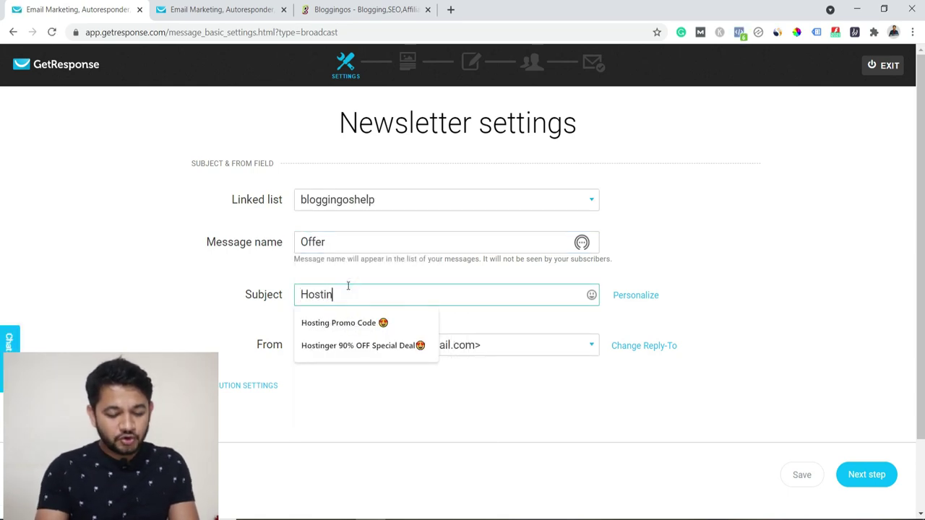
text(mg oo)
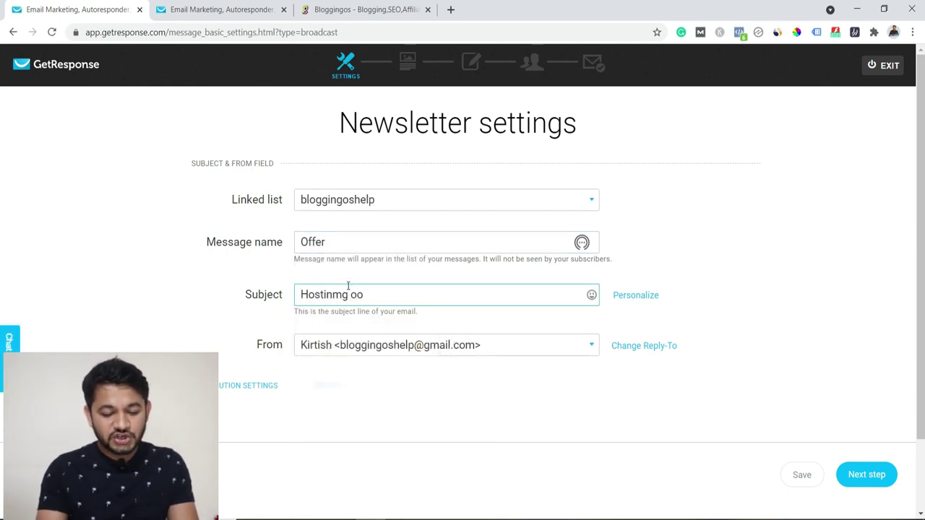
key(BackSpace)
text(ffer)
click(341, 347)
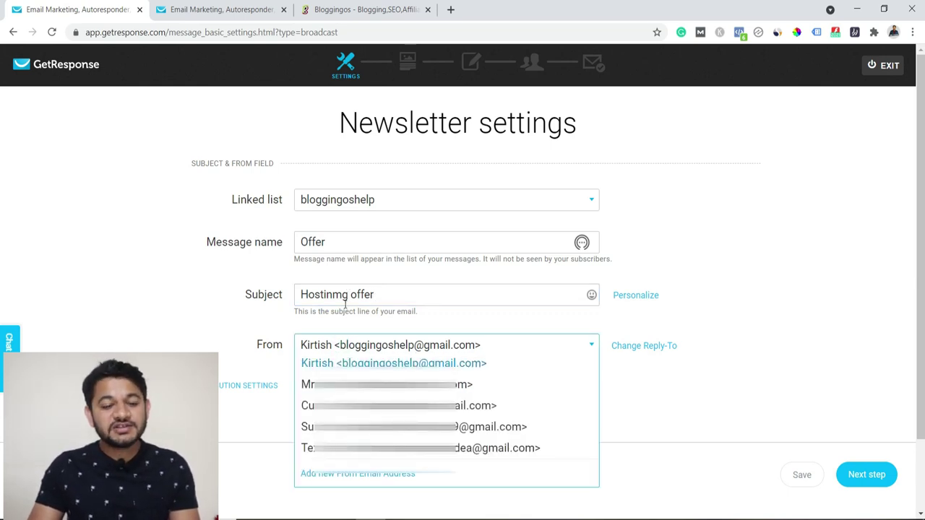
click(710, 429)
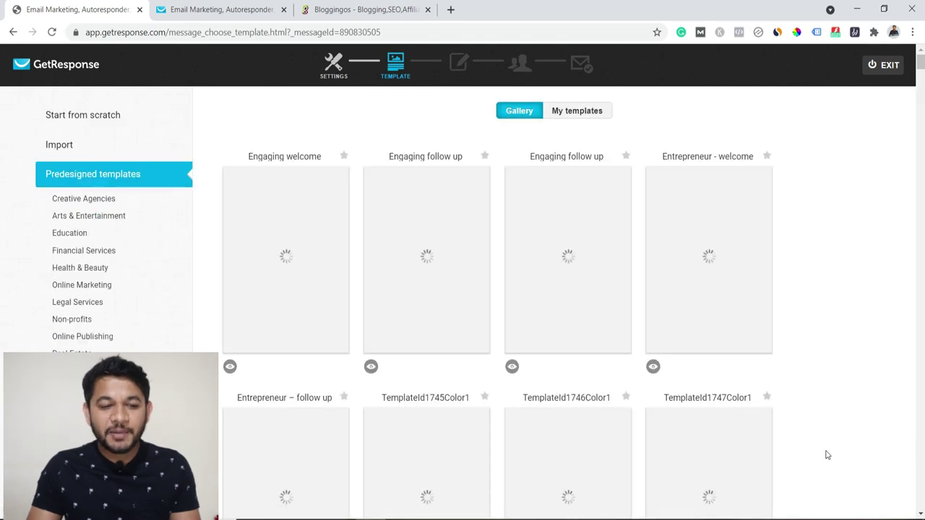
- Start the message from scratch with the 1 column-3 layout and delete its placeholder text and image blocks
click(77, 117)
click(296, 247)
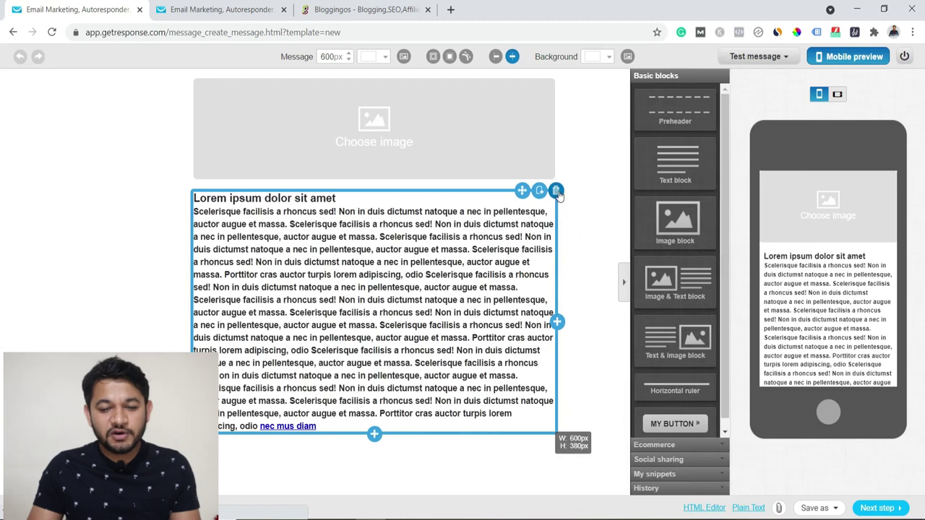
click(557, 190)
click(557, 76)
- Add a text block, replace its placeholder text with the lines "Hi" and "Special discount", and continue to the recipients
drag(648, 142, 403, 104)
double_click(419, 116)
key(ctrl+a)
text(Hi)
key(Return)
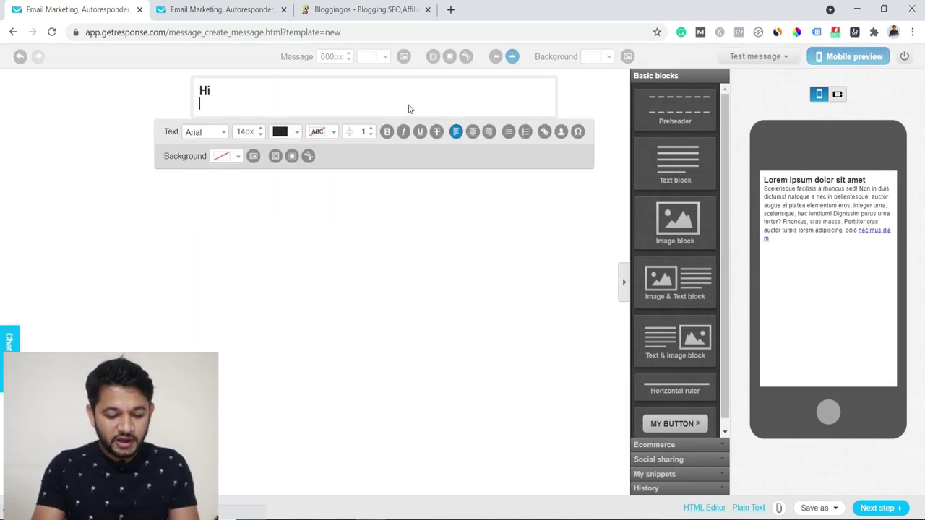
text(Special dis)
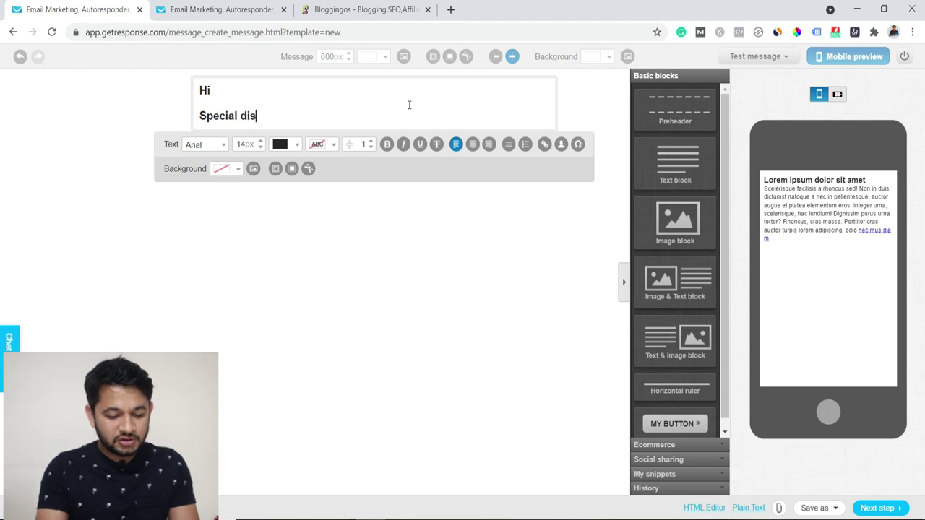
text(count)
key(Return)
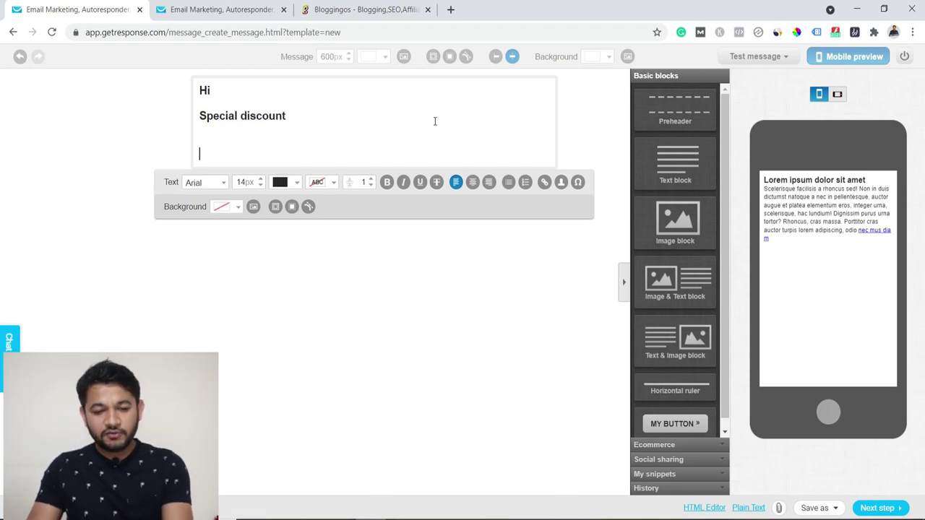
click(814, 508)
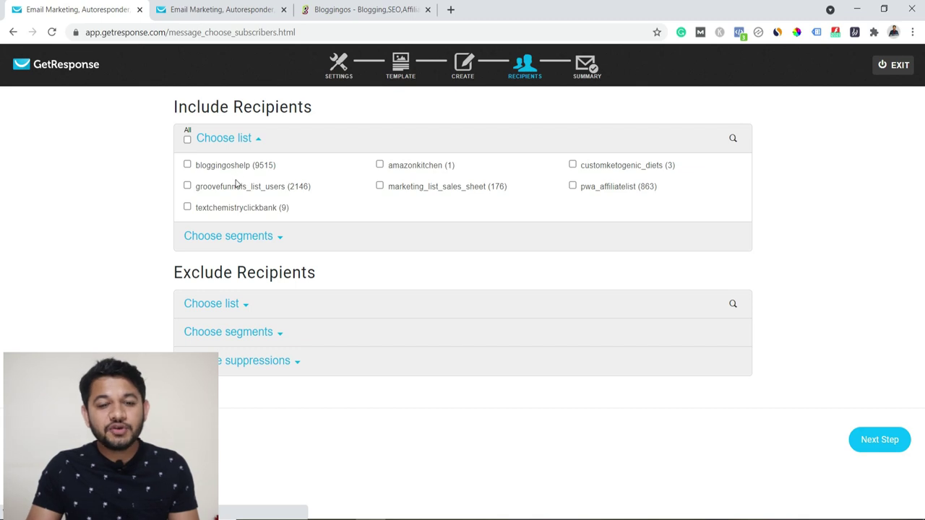
- Include the amazonkitchen and bloggingoshelp lists as recipients and continue to the message summary
click(188, 165)
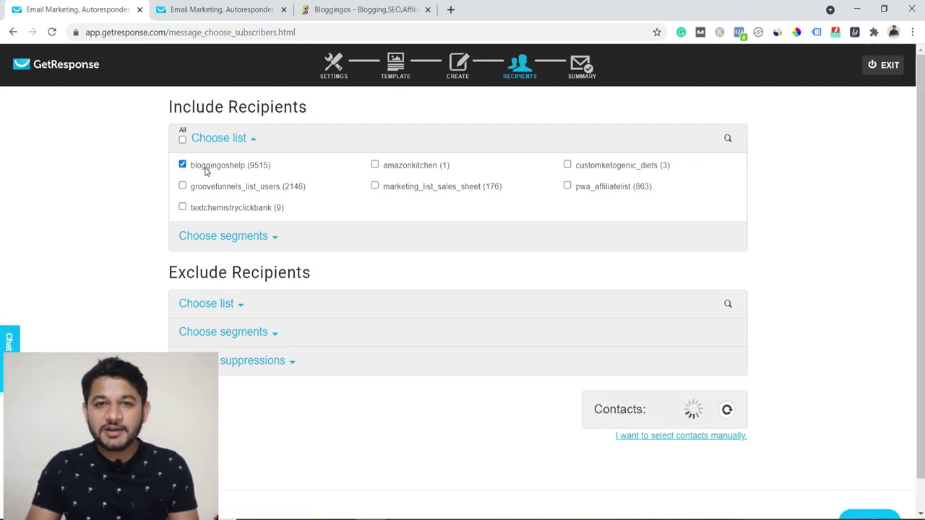
click(182, 165)
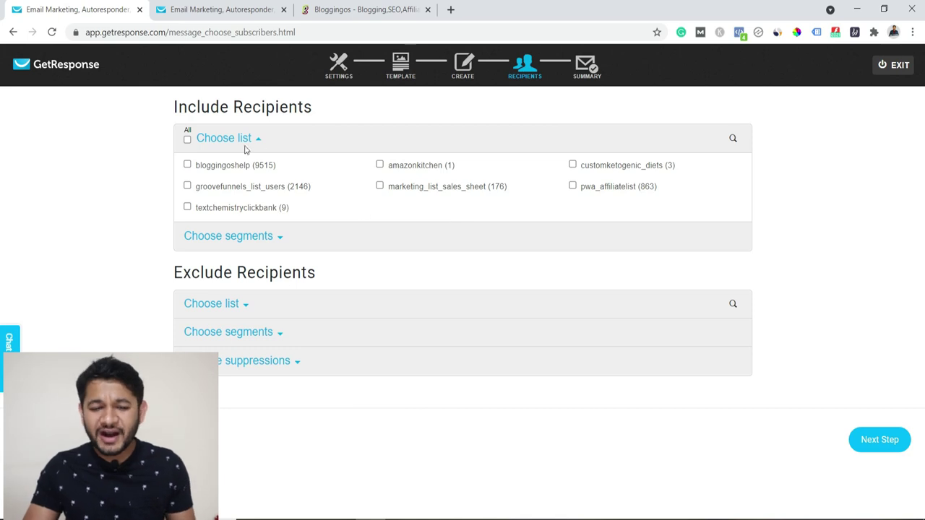
click(379, 164)
scroll(778, 436, down, 1)
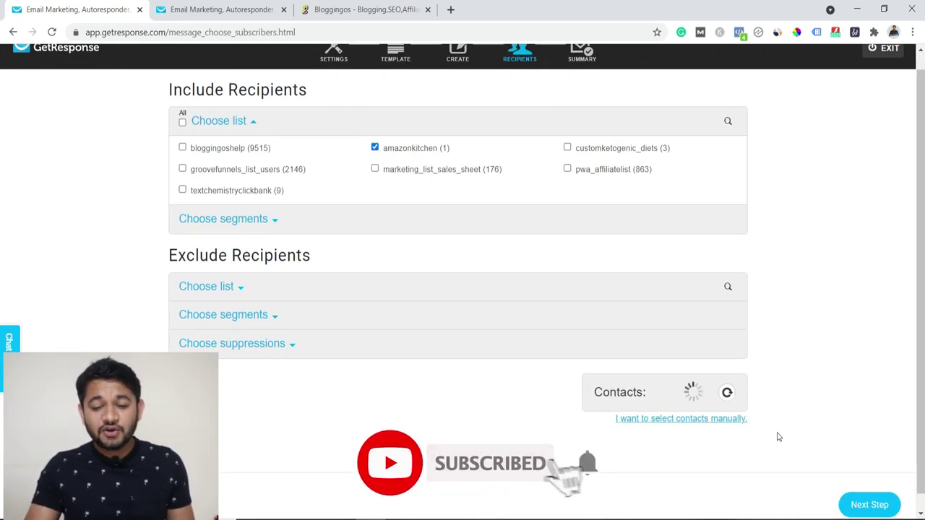
click(699, 375)
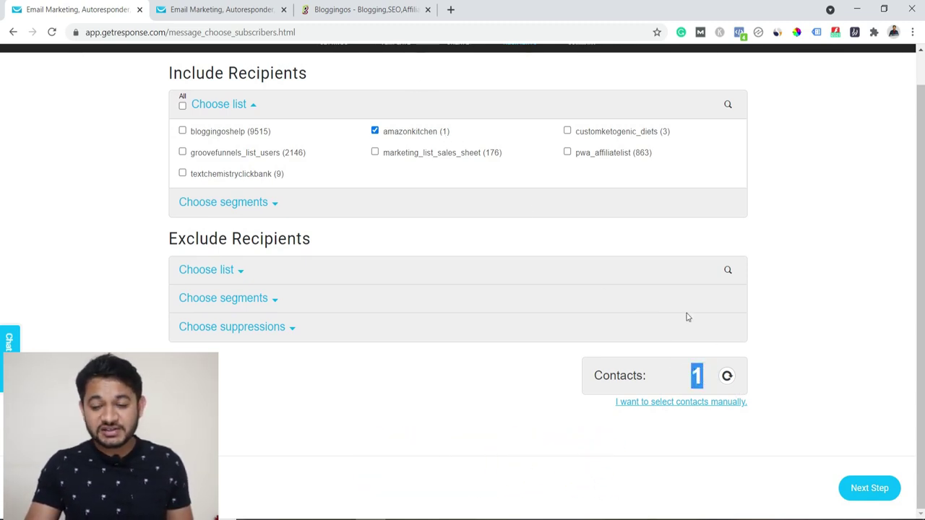
click(183, 132)
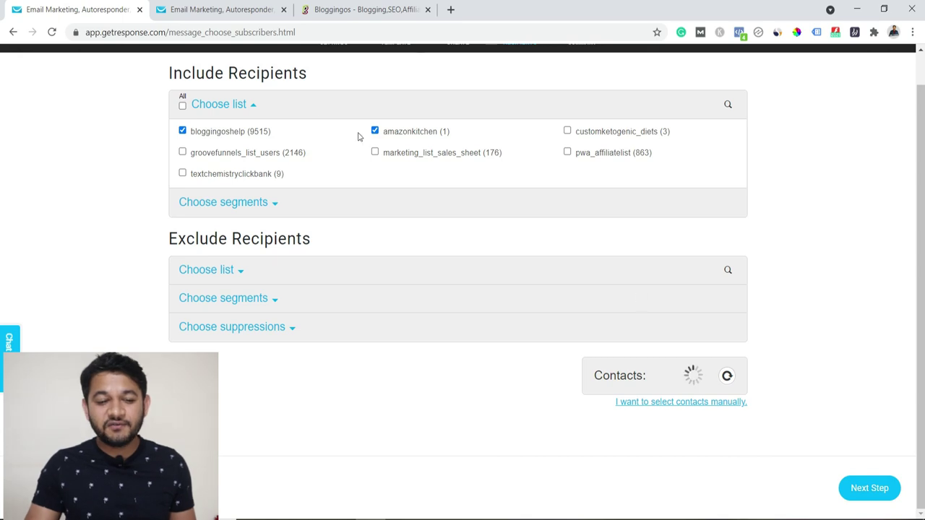
click(849, 488)
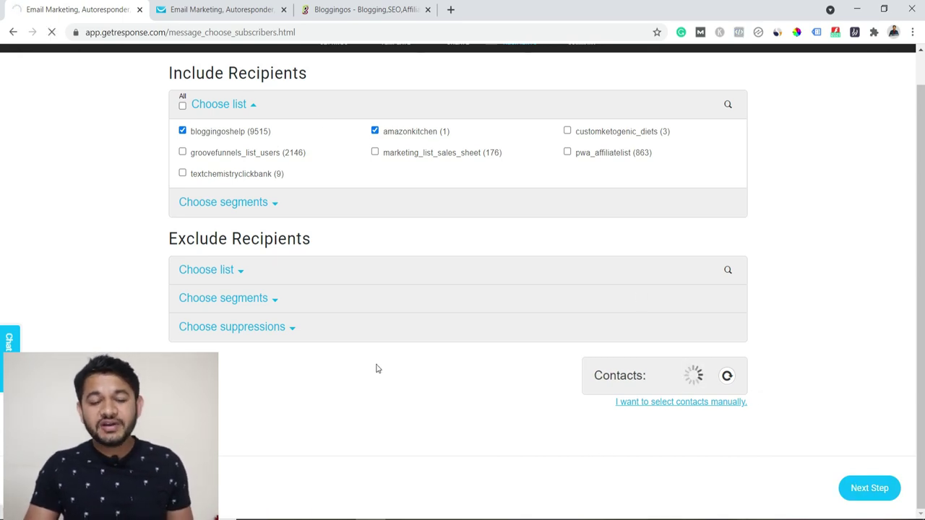
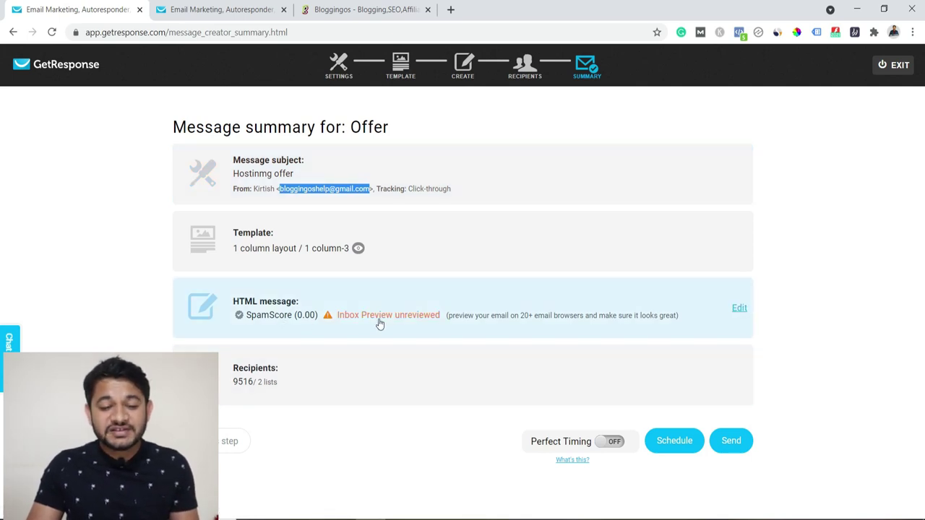
- Review the message's spam score in the summary, and switch Perfect Timing on and back off
drag(257, 316, 292, 311)
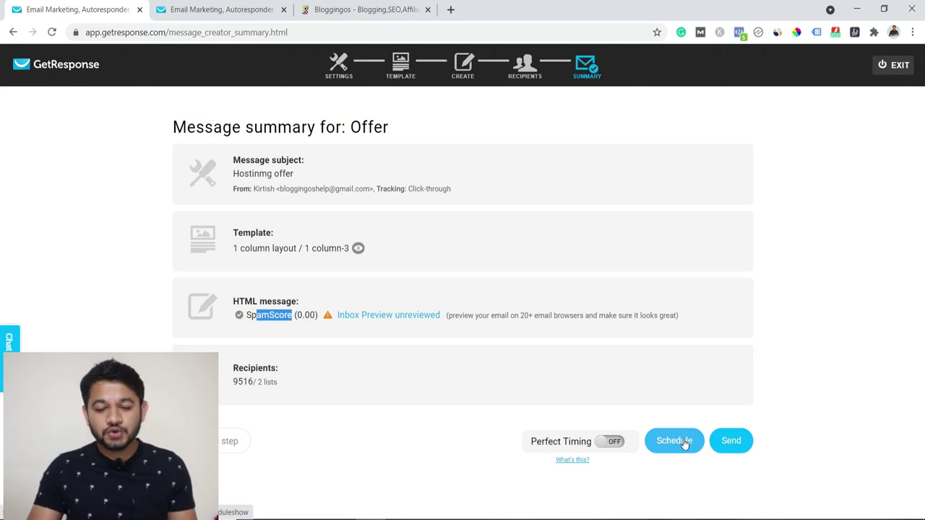
click(611, 446)
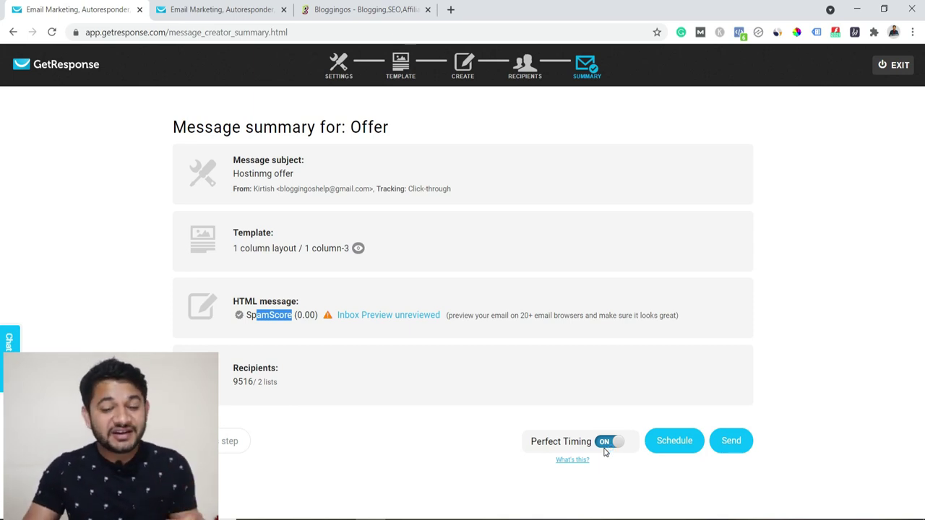
click(606, 449)
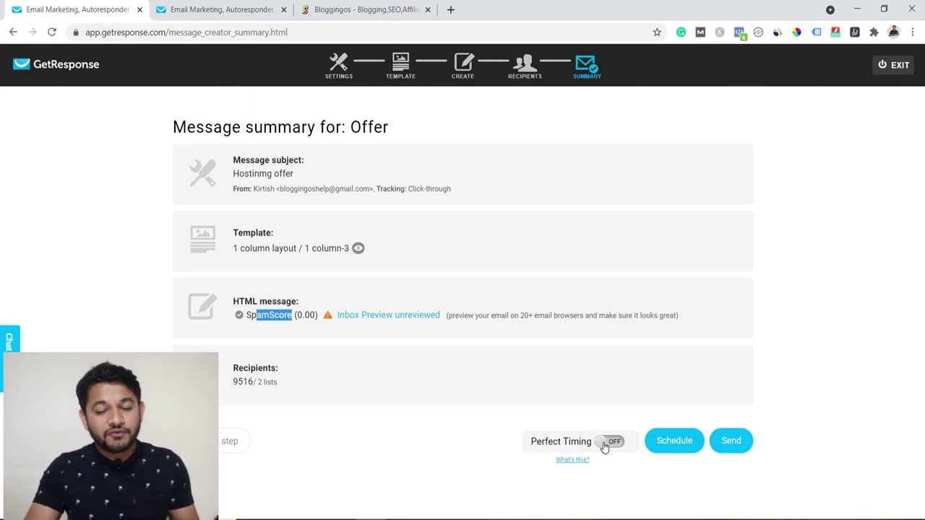
click(679, 441)
scroll(653, 458, down, 2)
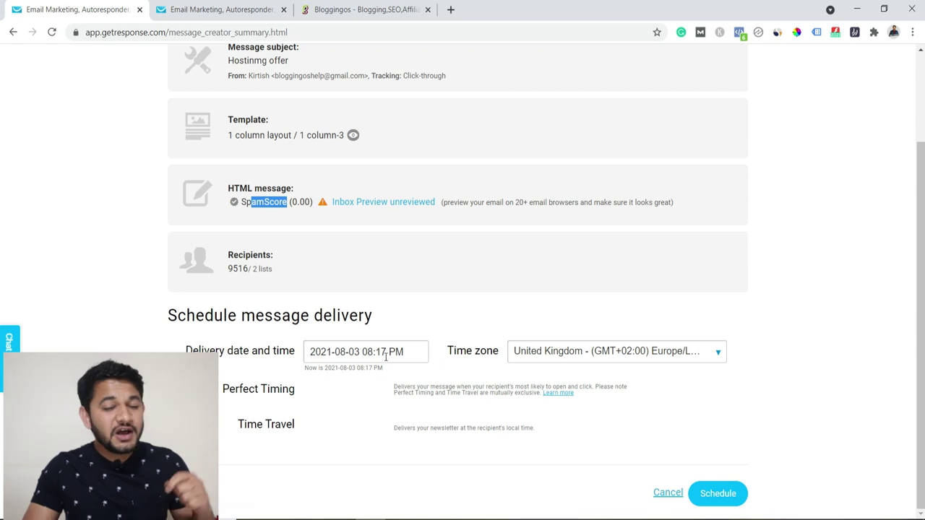
click(344, 352)
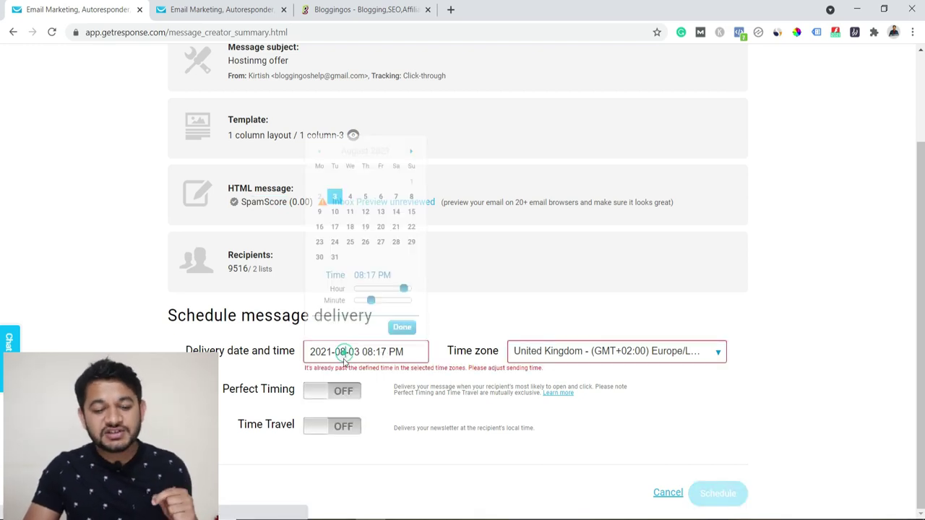
click(381, 227)
drag(403, 288, 377, 288)
click(402, 326)
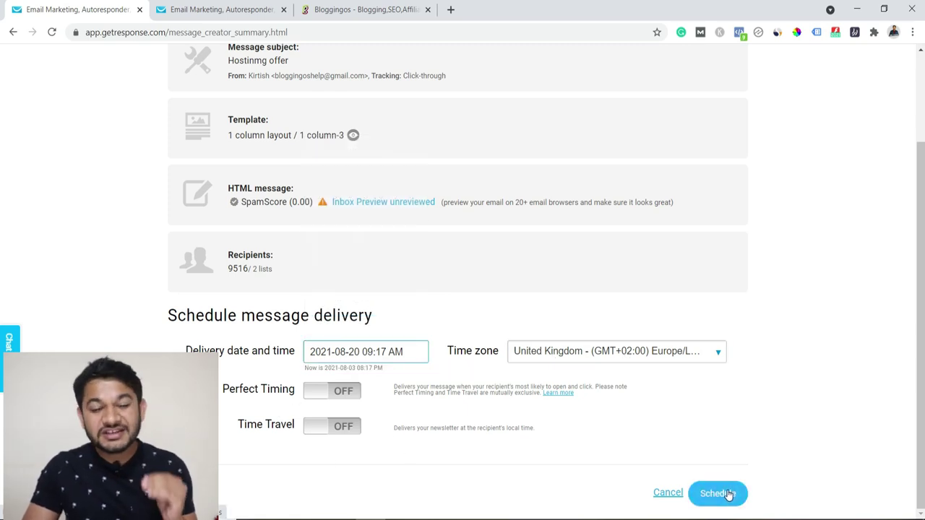
click(661, 496)
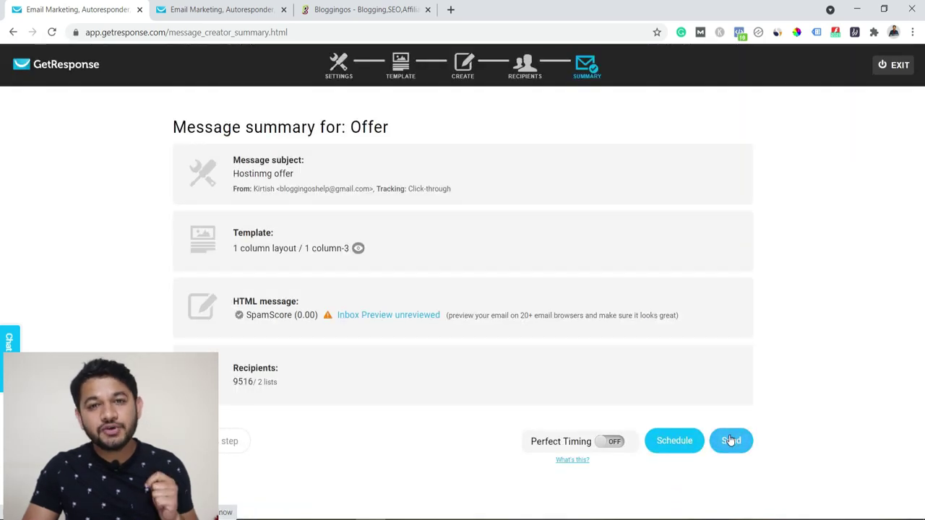